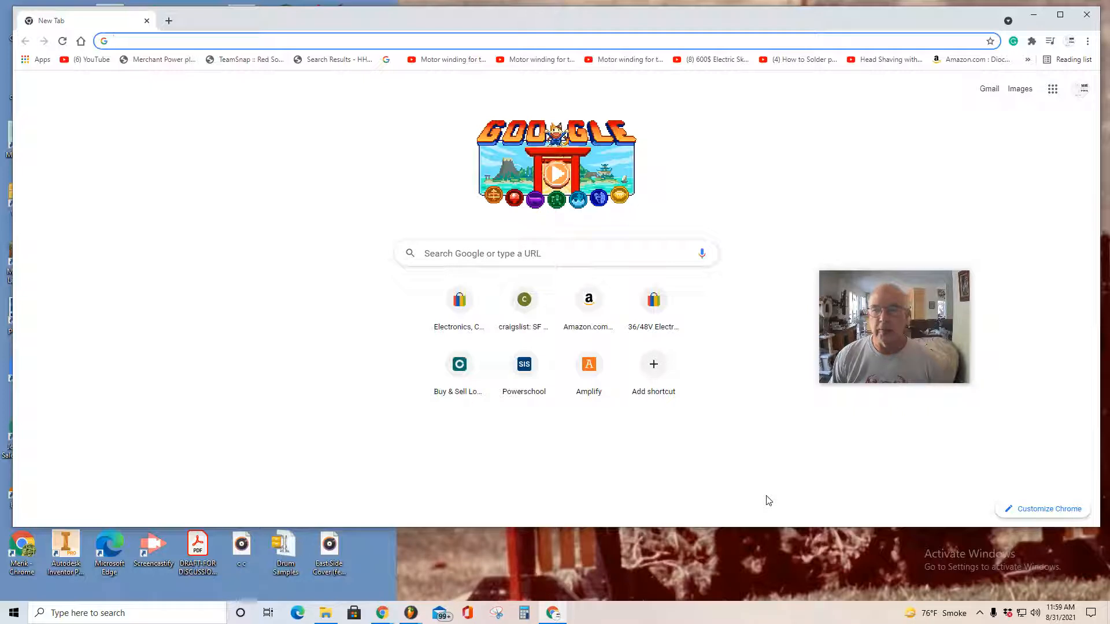
- Launch Autodesk Inventor Professional 2018 and close its My Home start page
{"action": "left_click", "coordinate": [105, 615]}
{"action": "type", "text": "a"}
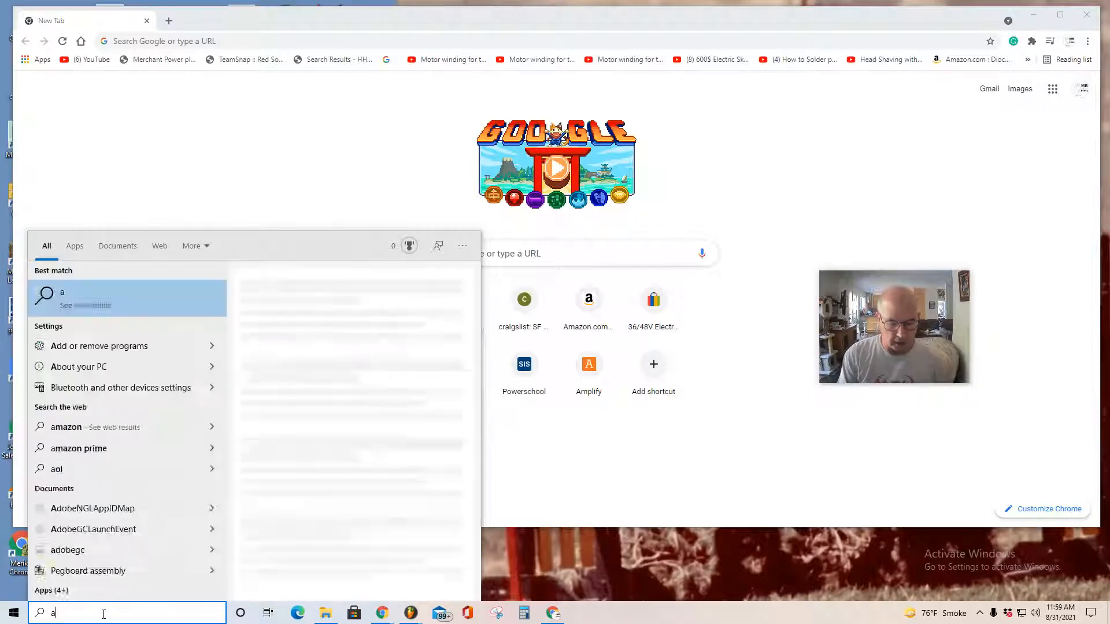
{"action": "type", "text": "utodesk"}
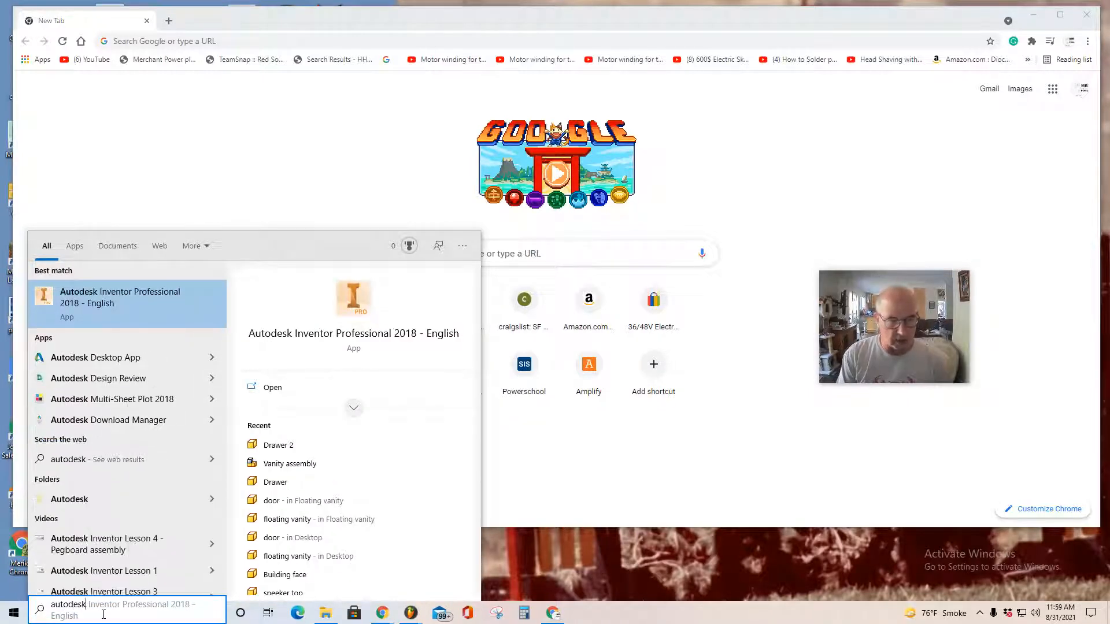
{"action": "left_click", "coordinate": [89, 306]}
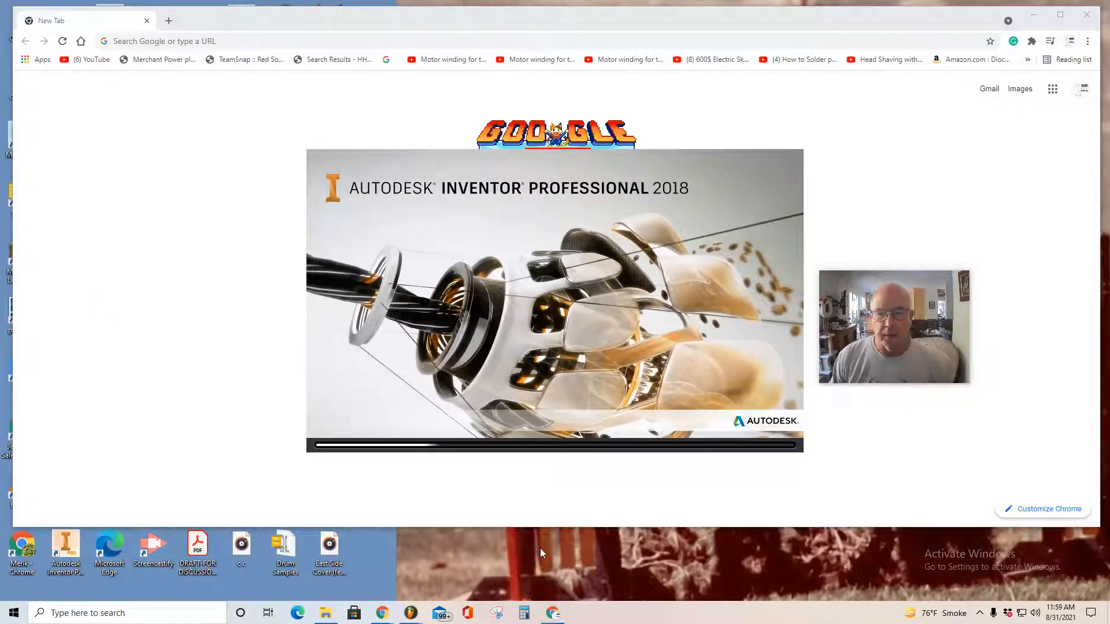
{"action": "left_click_drag", "start_coordinate": [549, 529], "coordinate": [552, 587]}
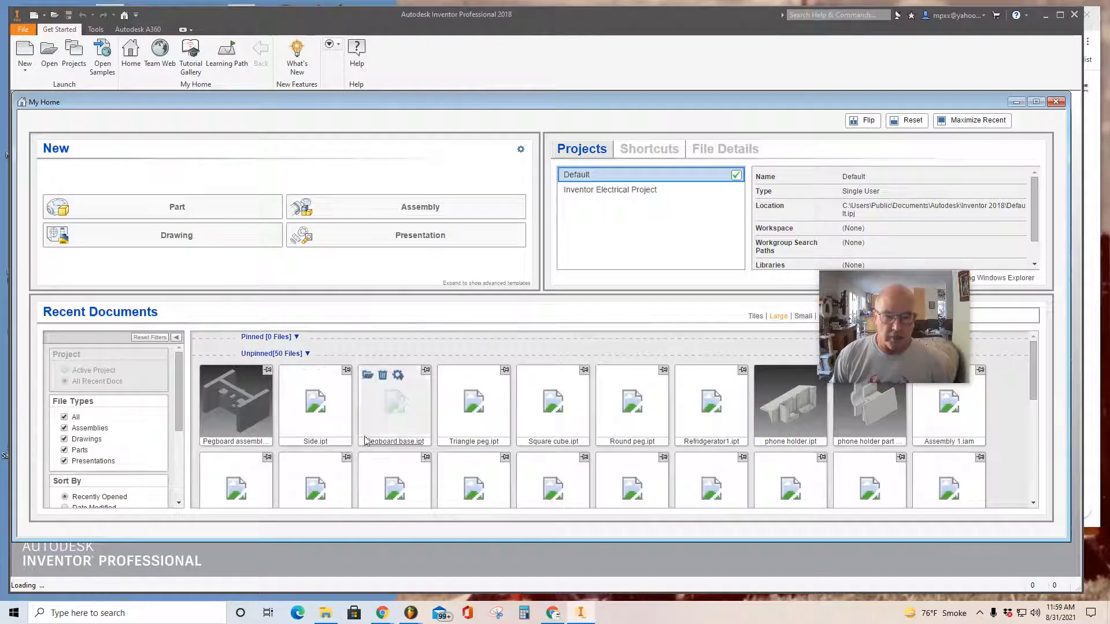
{"action": "left_click", "coordinate": [1056, 103]}
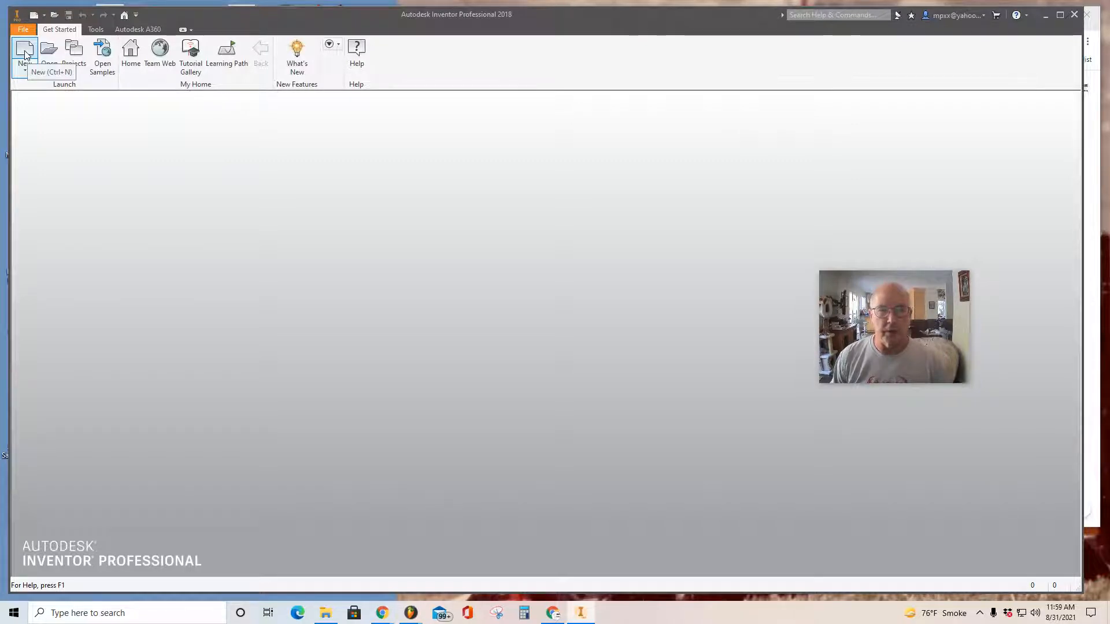
- Create a new part from the Standard.ipt template and reposition its document window so the whole graphics area is accessible
{"action": "left_click", "coordinate": [25, 53]}
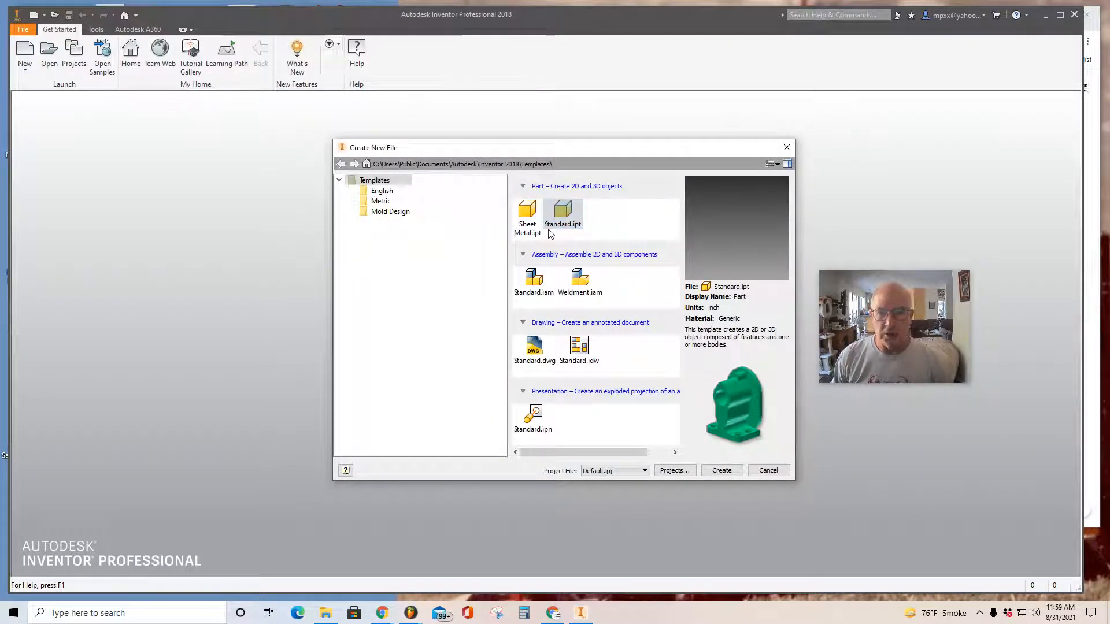
{"action": "left_click", "coordinate": [722, 470]}
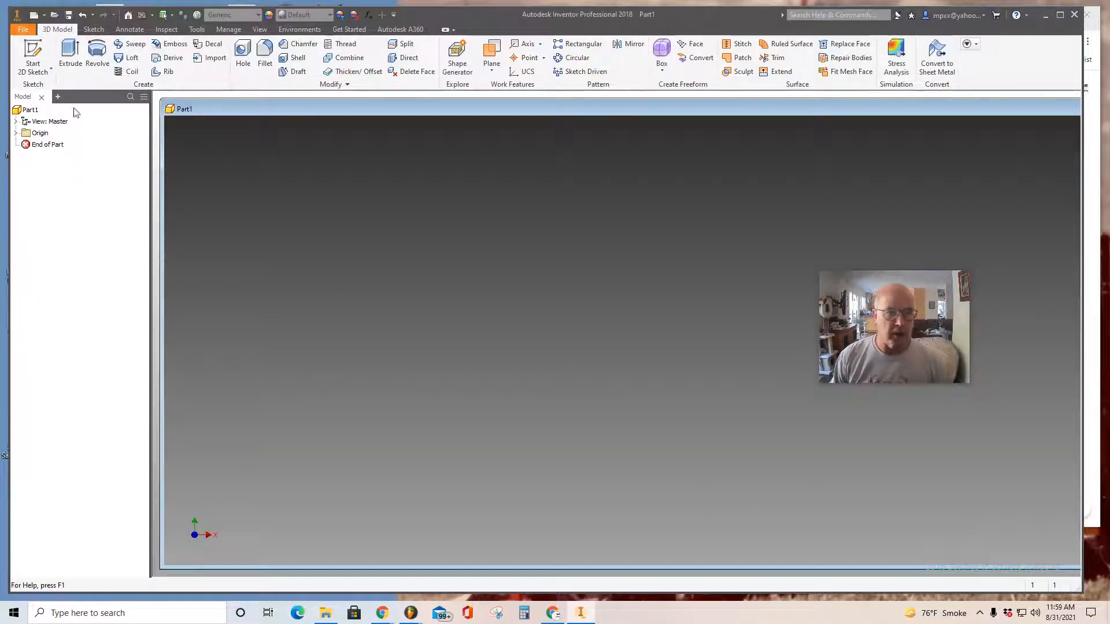
{"action": "left_click_drag", "start_coordinate": [162, 259], "coordinate": [278, 259]}
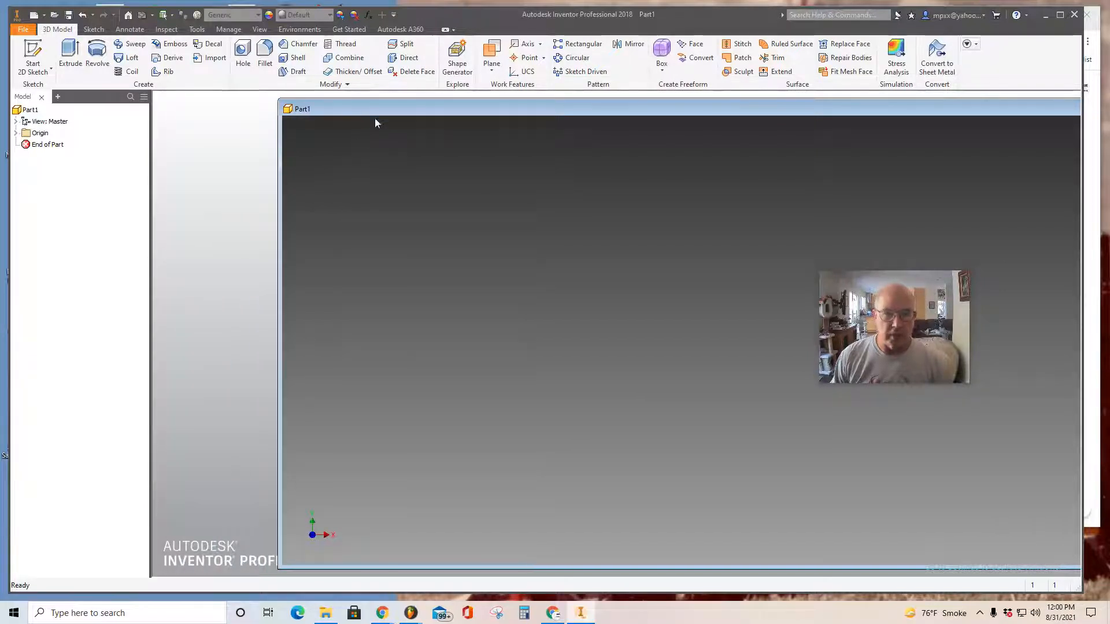
{"action": "left_click_drag", "start_coordinate": [280, 173], "coordinate": [304, 175]}
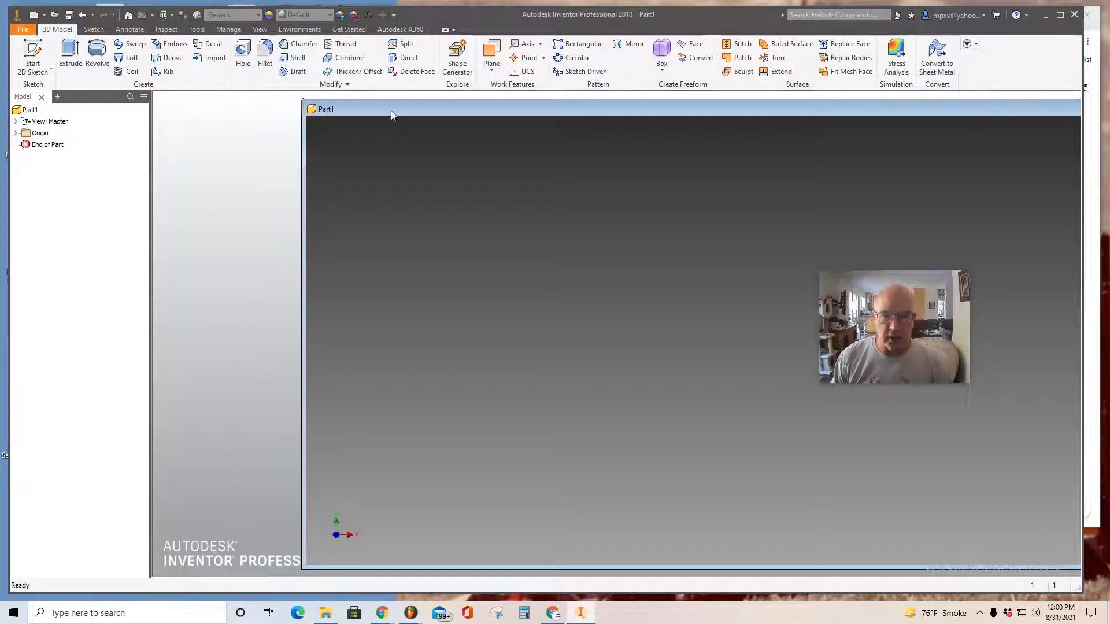
{"action": "left_click_drag", "start_coordinate": [392, 109], "coordinate": [262, 105]}
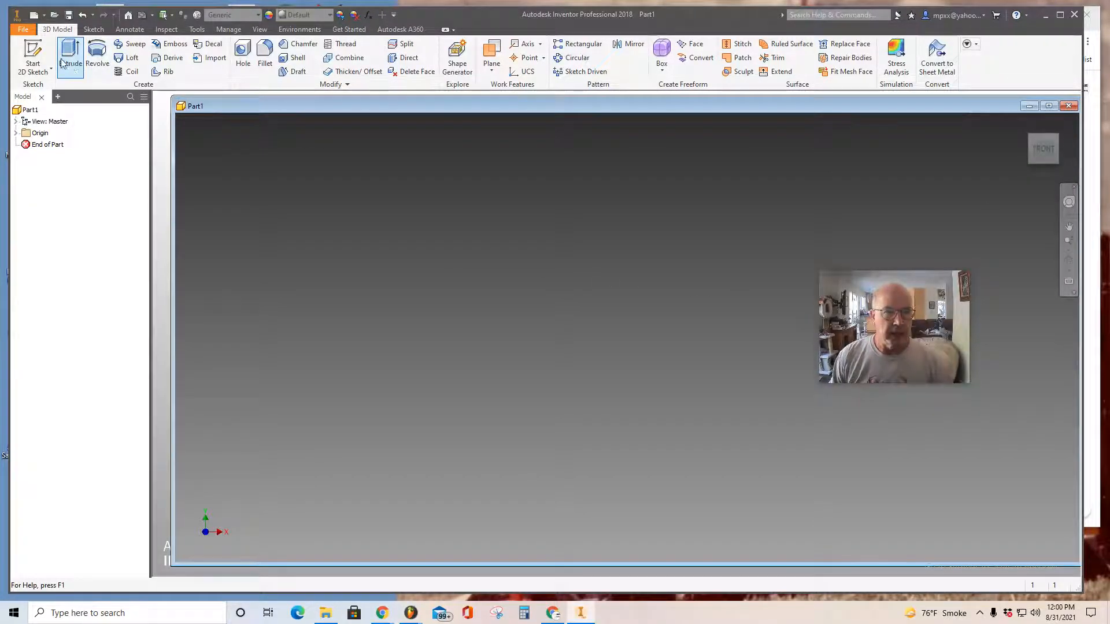
- Start a sketch on the front XY plane and draw a rectangle 0.875 in wide and 3 in high from the origin
{"action": "left_click", "coordinate": [34, 52]}
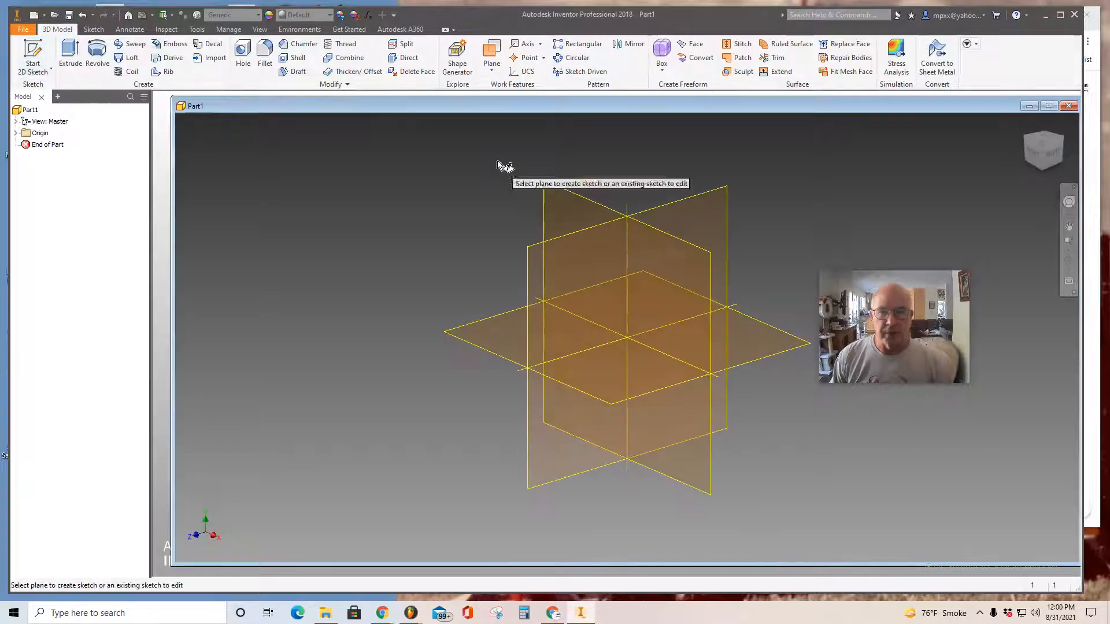
{"action": "left_click", "coordinate": [560, 209]}
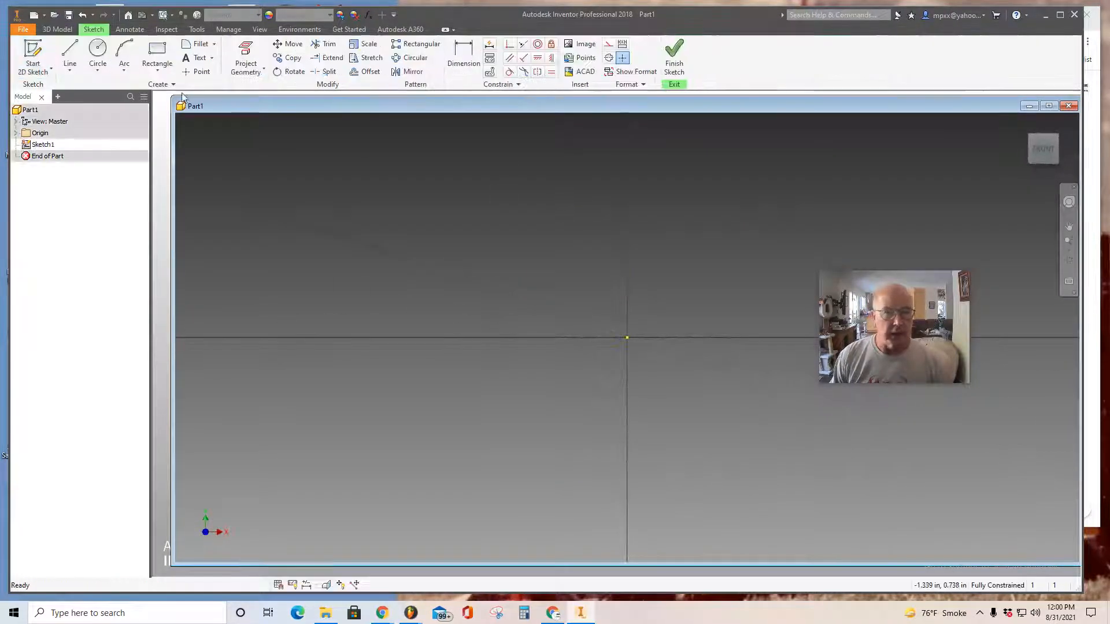
{"action": "left_click", "coordinate": [157, 56]}
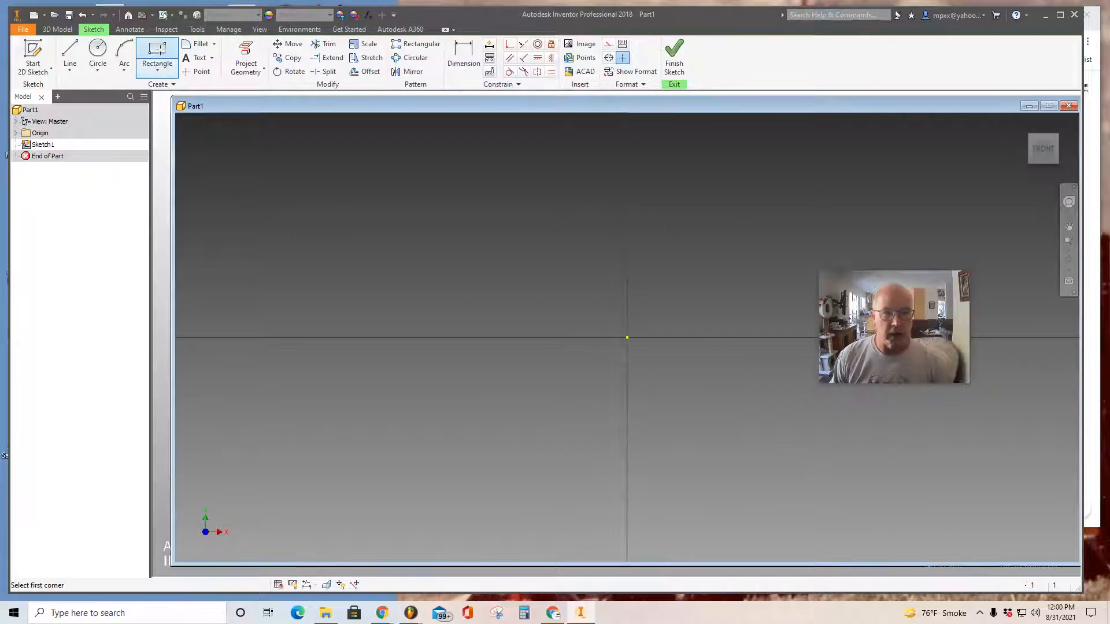
{"action": "left_click", "coordinate": [627, 337]}
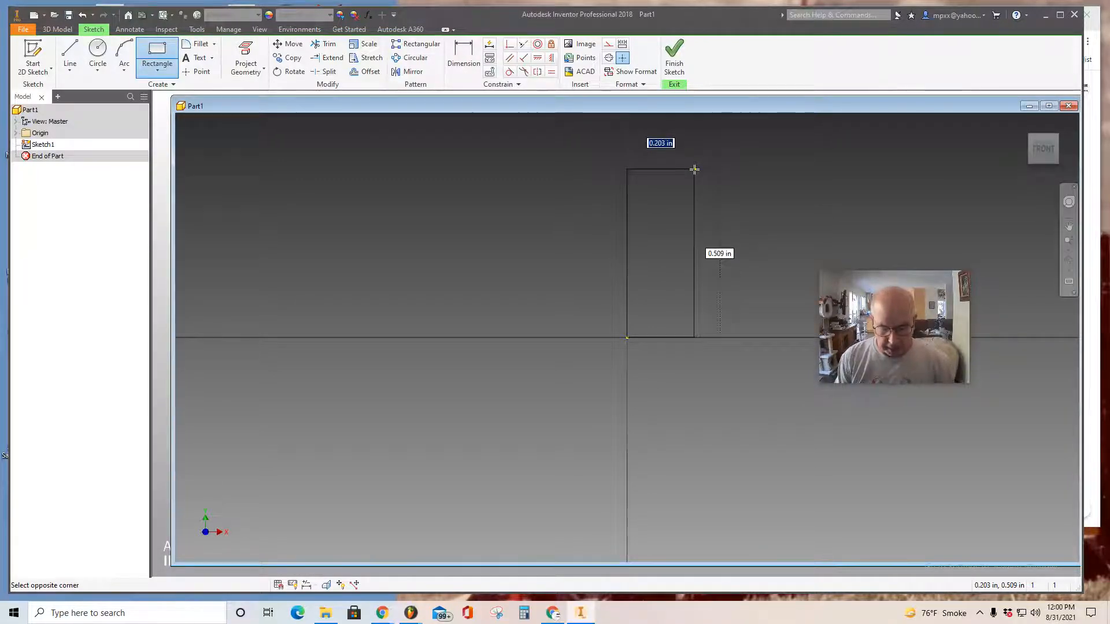
{"action": "type", "text": "."}
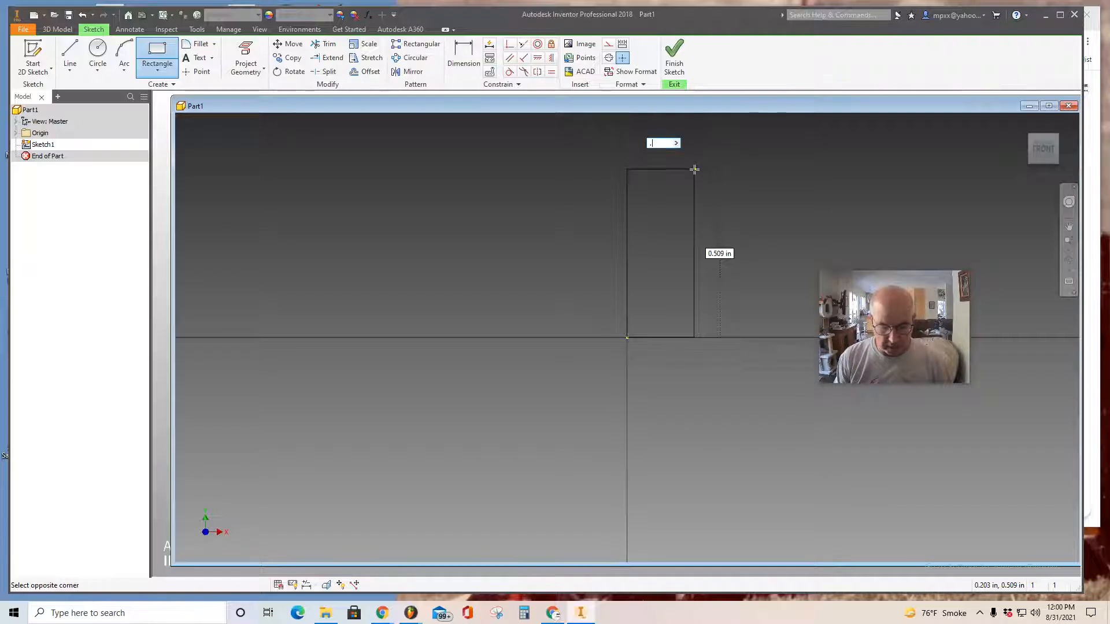
{"action": "type", "text": "875"}
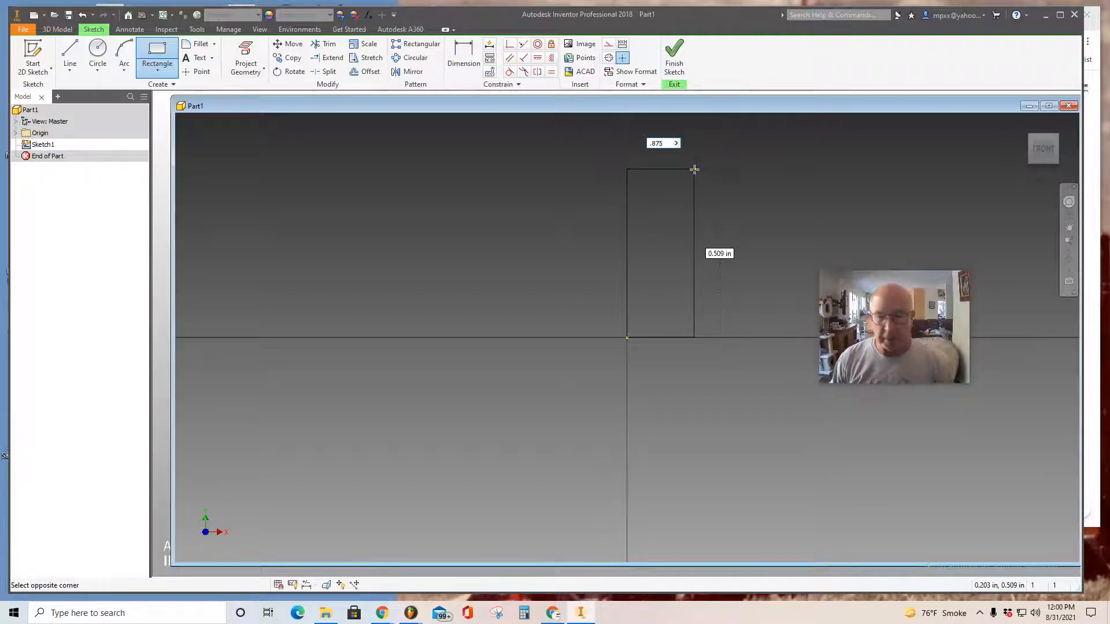
{"action": "key", "text": "Tab"}
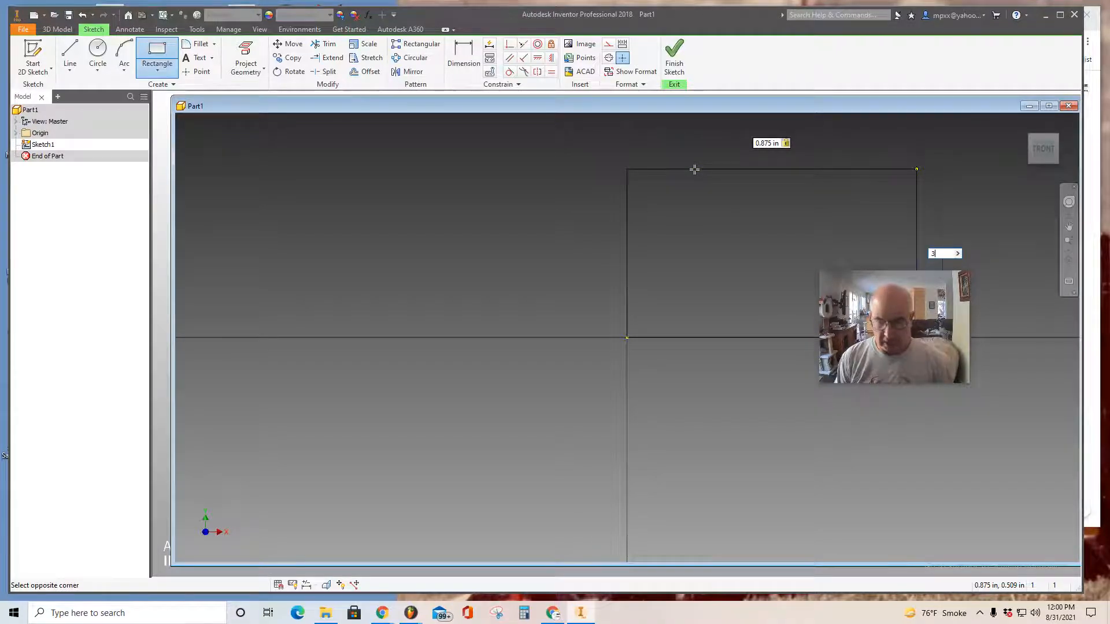
{"action": "key", "text": "Return"}
{"action": "scroll", "coordinate": [681, 358], "scroll_direction": "up", "scroll_amount": 6}
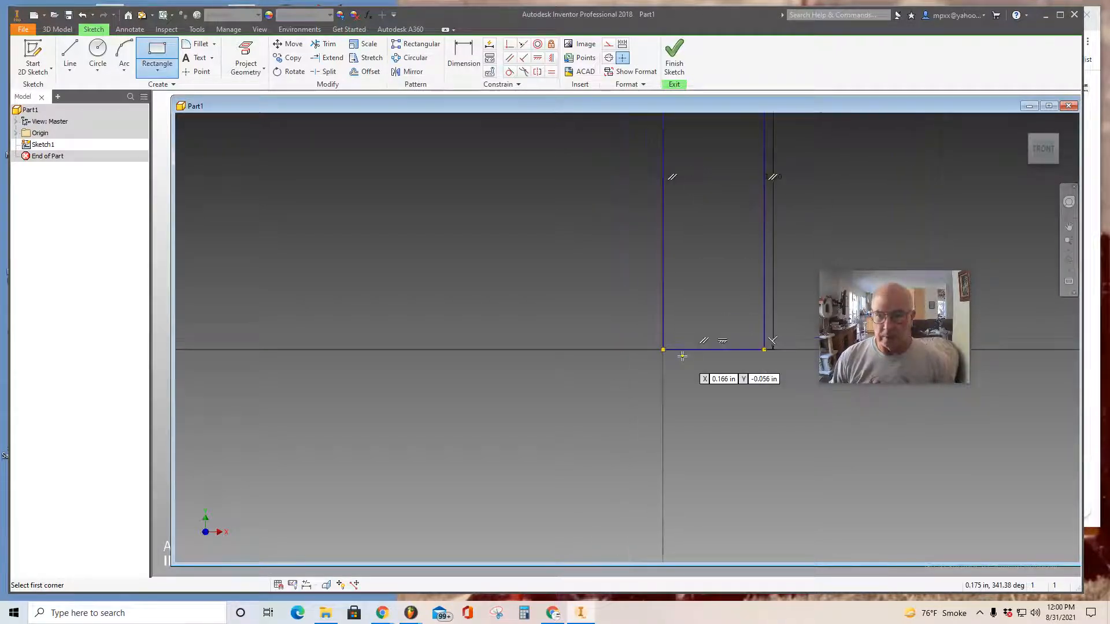
{"action": "middle_click_drag", "start_coordinate": [674, 379], "coordinate": [415, 439]}
{"action": "scroll", "coordinate": [427, 411], "scroll_direction": "down", "scroll_amount": 5}
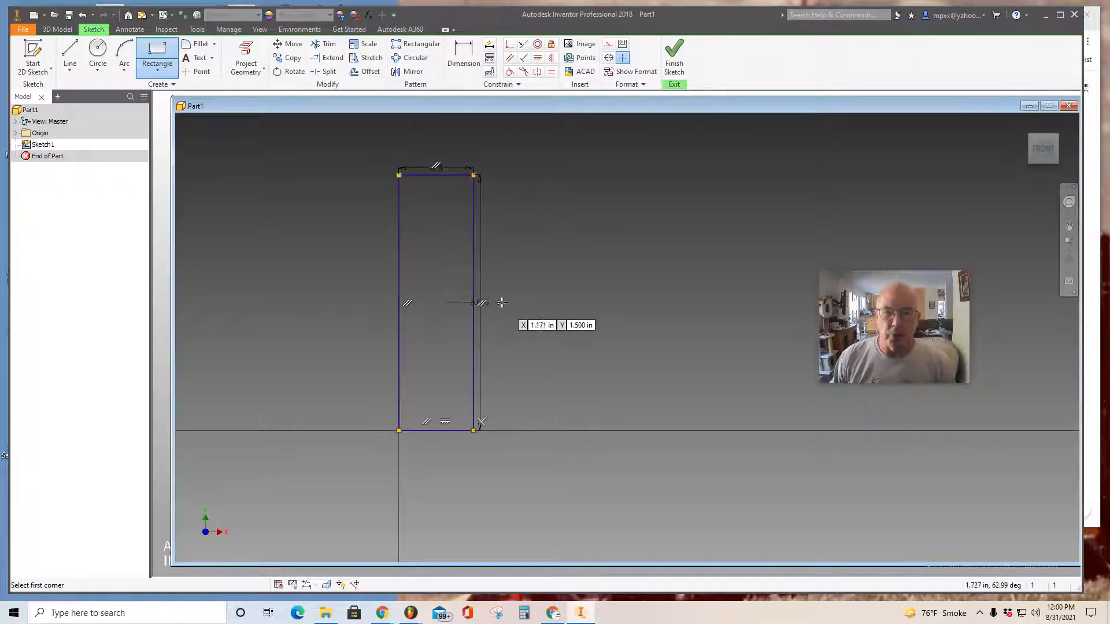
- Draw two 0.5 in diameter circles centred on the rectangle's right edge, one near its upper end and one near its lower end
{"action": "left_click", "coordinate": [98, 50]}
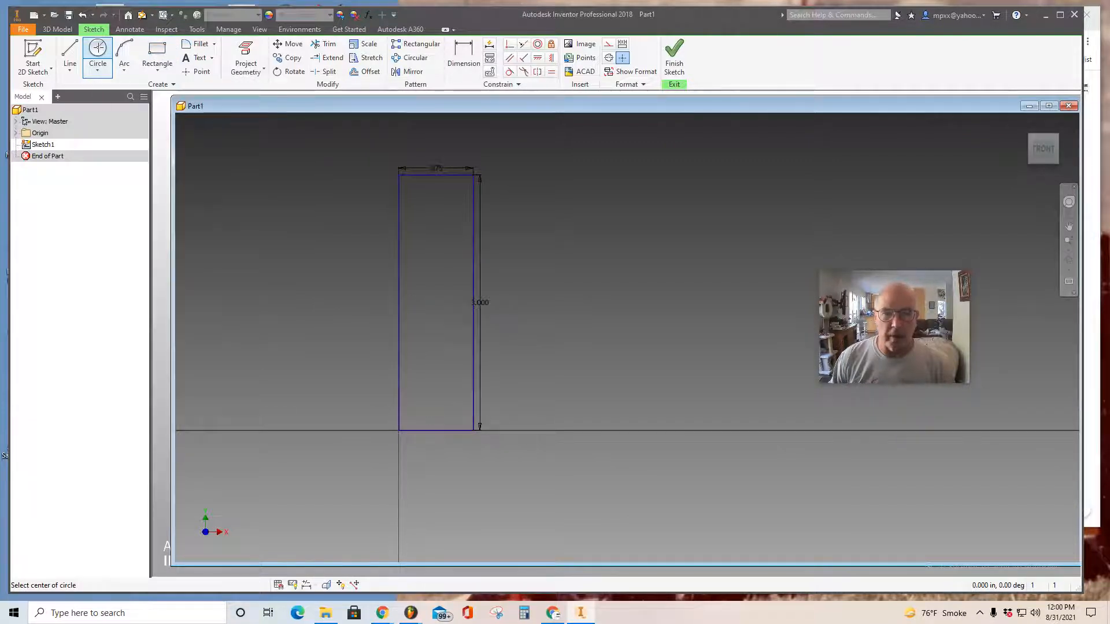
{"action": "left_click", "coordinate": [473, 224]}
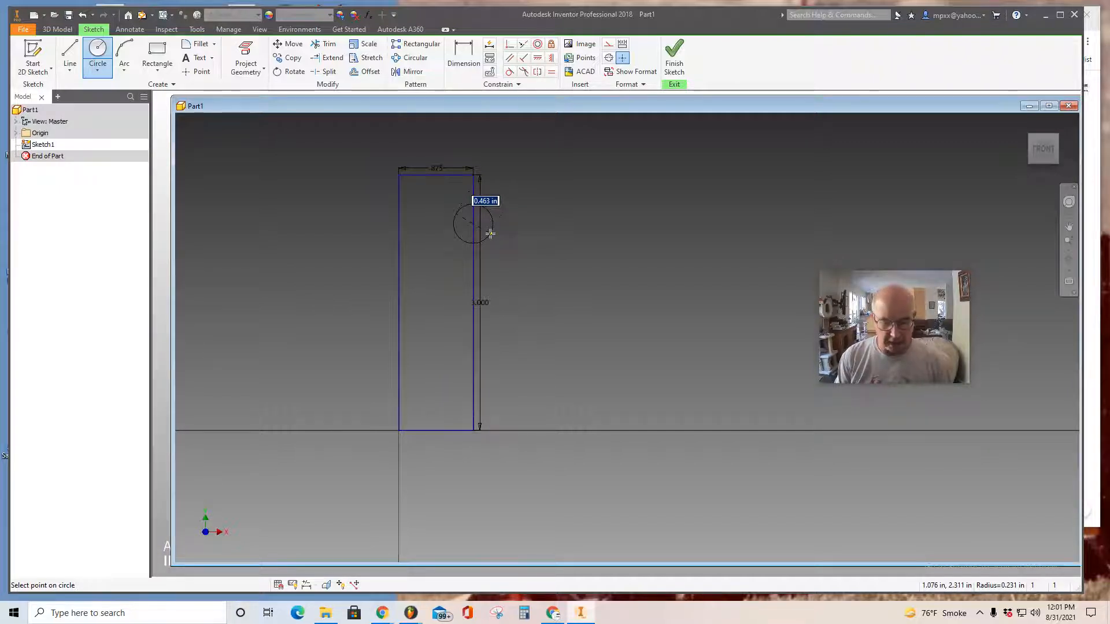
{"action": "type", "text": "."}
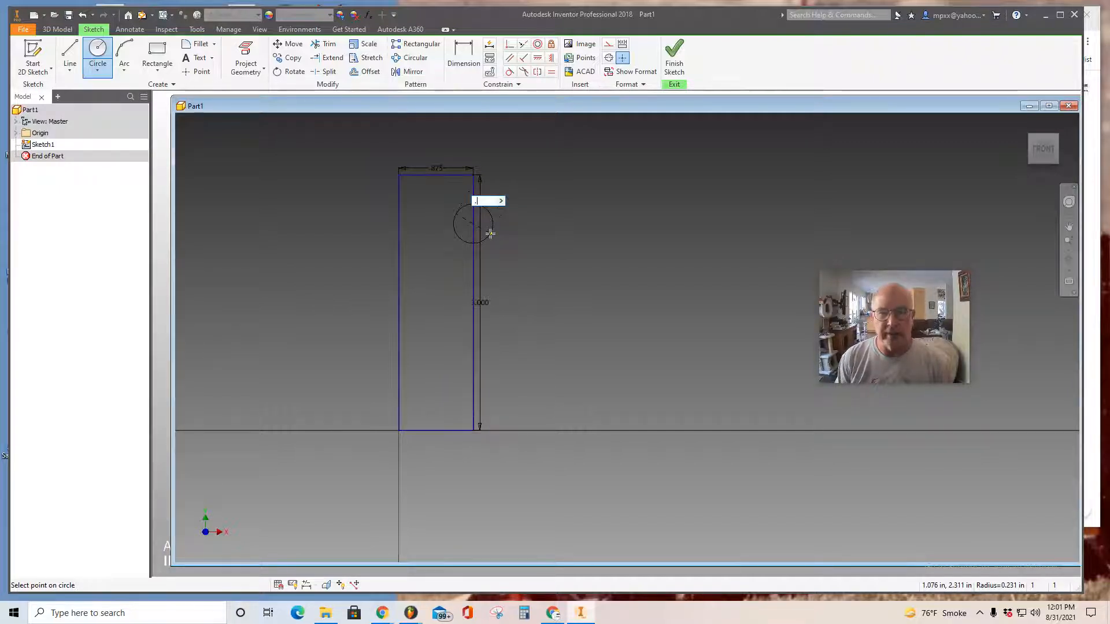
{"action": "type", "text": "5"}
{"action": "key", "text": "Return"}
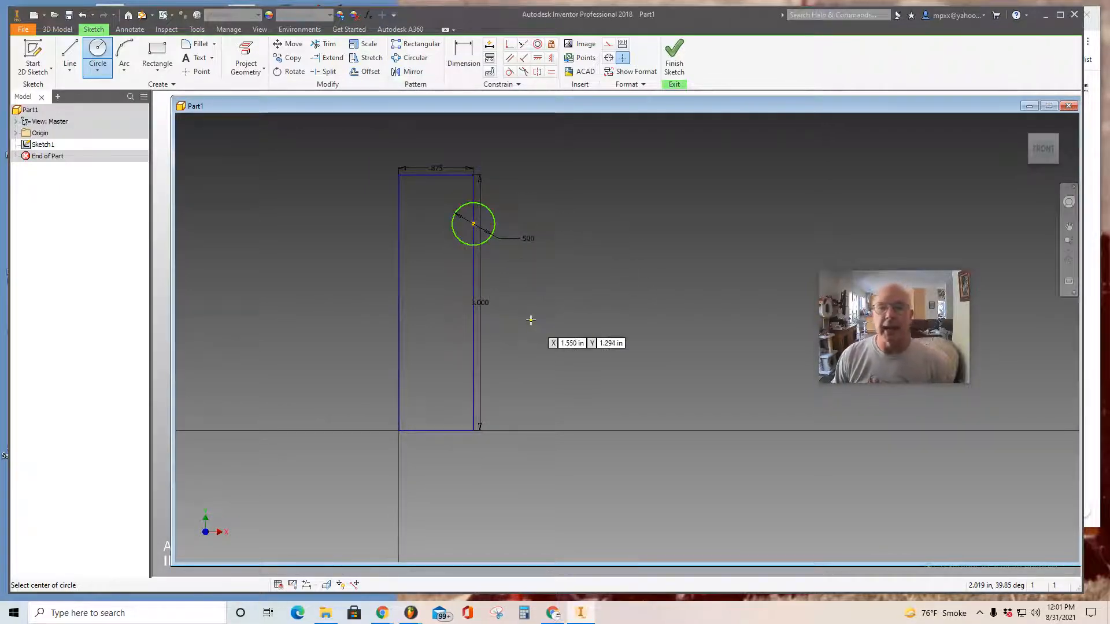
{"action": "left_click", "coordinate": [473, 366]}
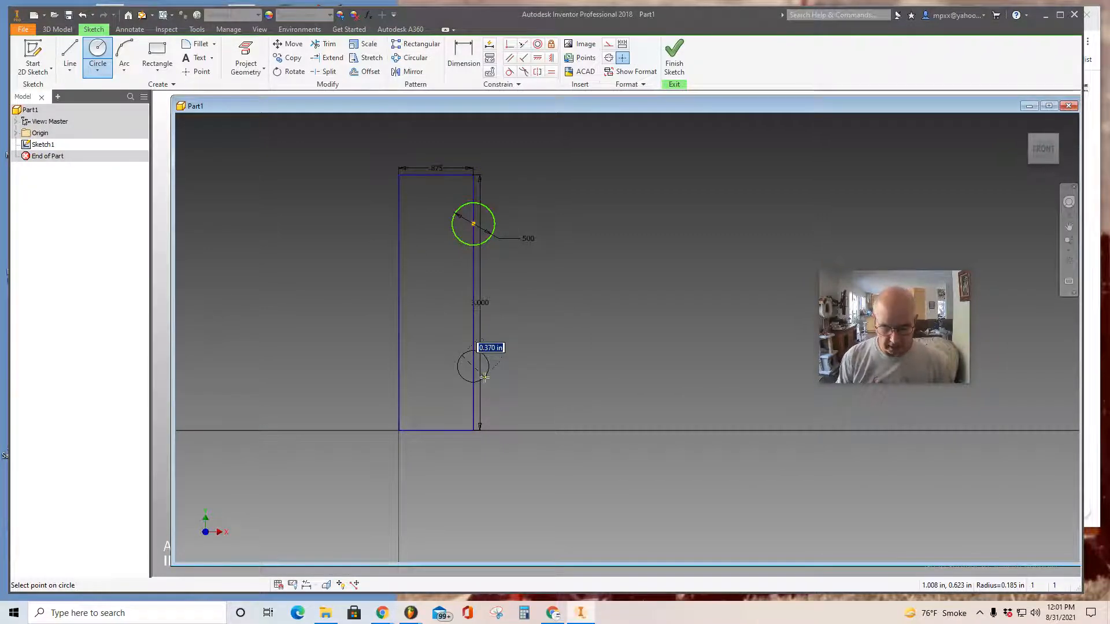
{"action": "type", "text": ".5"}
{"action": "key", "text": "Return"}
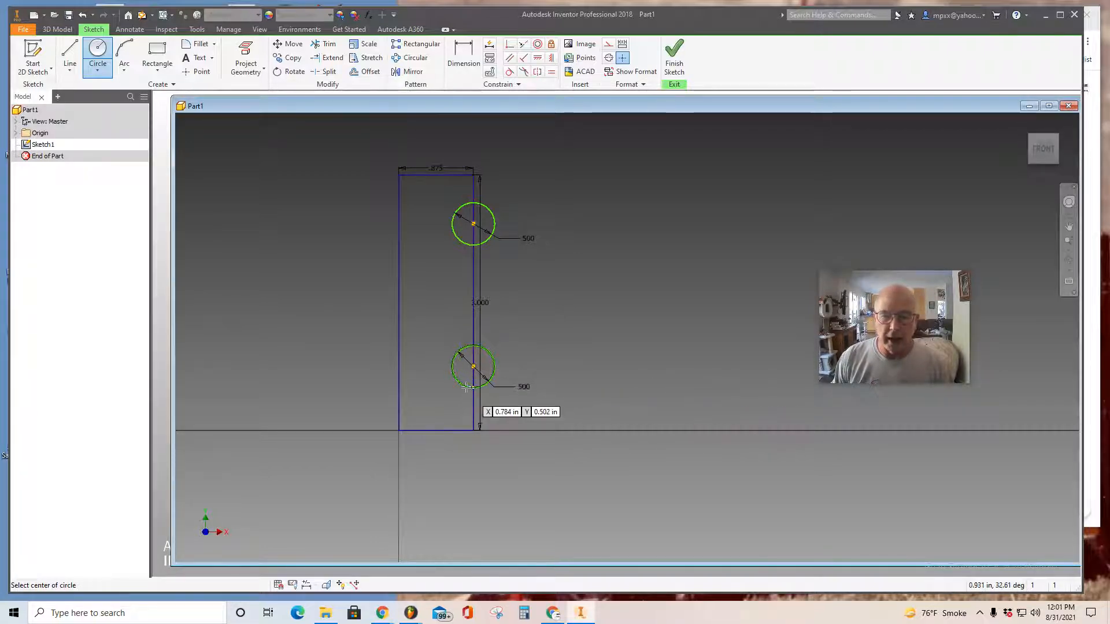
- Dimension the upper circle's centre 0.5 in below the rectangle's top edge
{"action": "left_click", "coordinate": [469, 52]}
{"action": "left_click", "coordinate": [469, 52]}
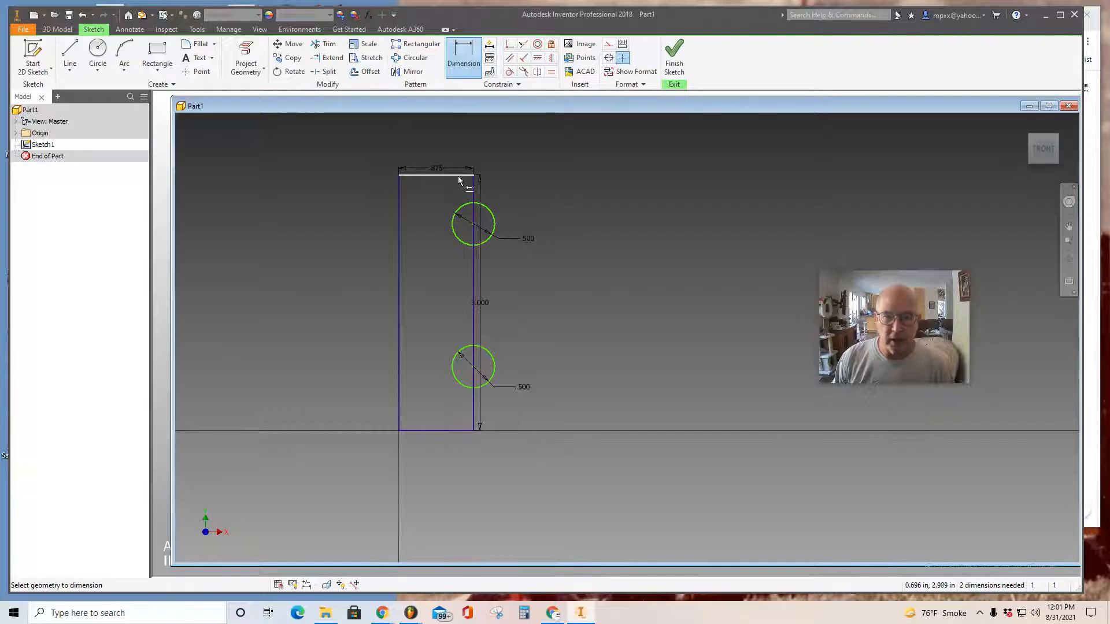
{"action": "left_click", "coordinate": [473, 224]}
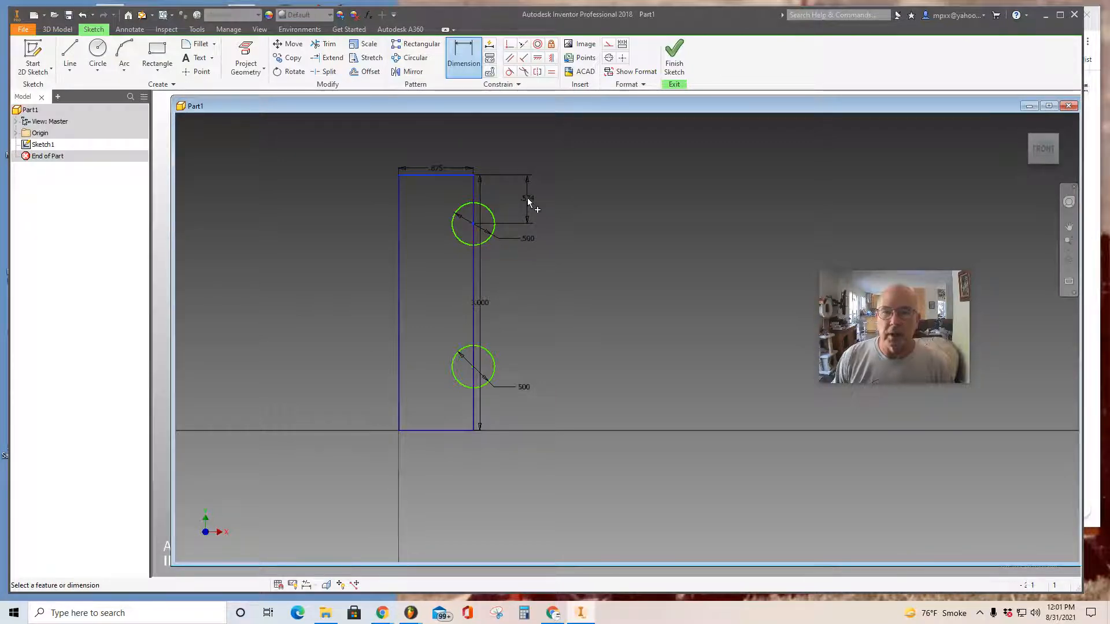
{"action": "left_click", "coordinate": [527, 198]}
{"action": "type", "text": ".5"}
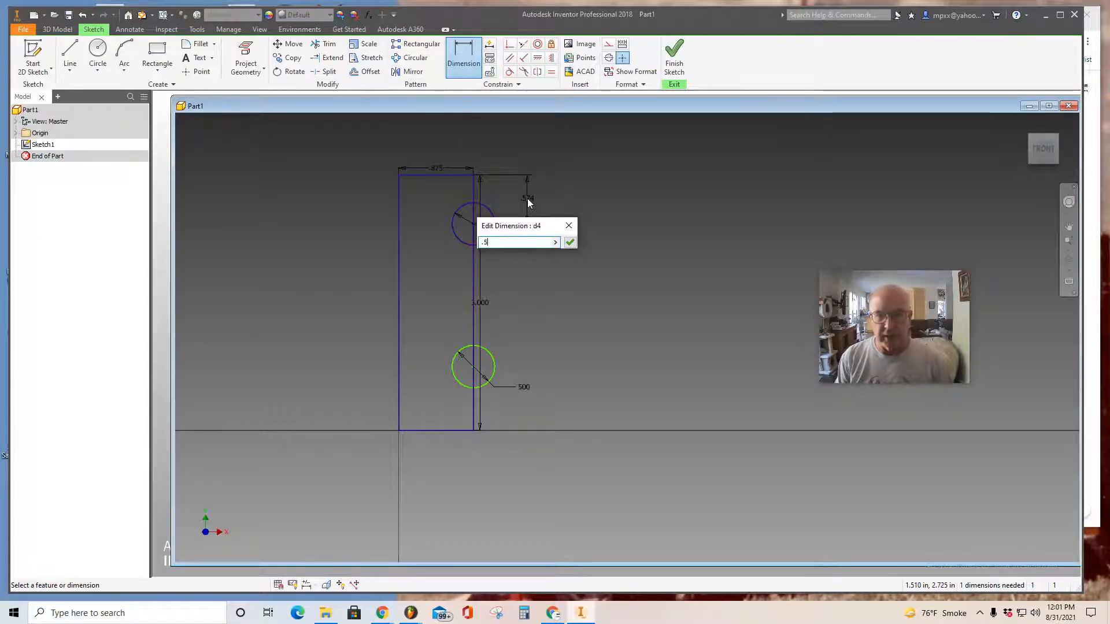
{"action": "key", "text": "Return"}
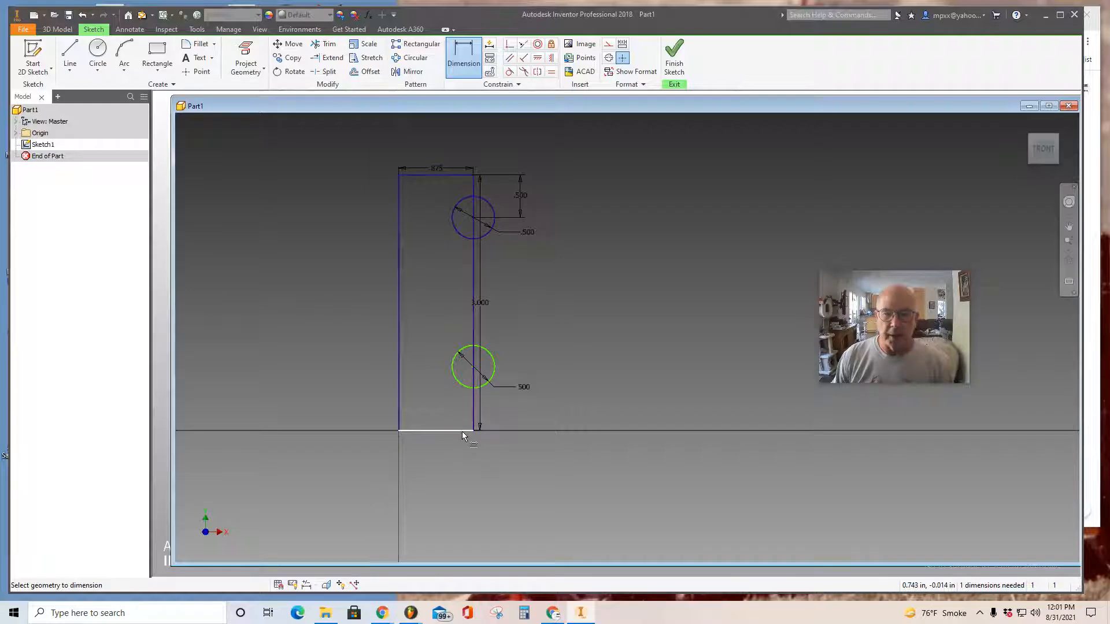
- Dimension the lower circle's centre 0.5 in above the rectangle's bottom edge
{"action": "left_click", "coordinate": [473, 370]}
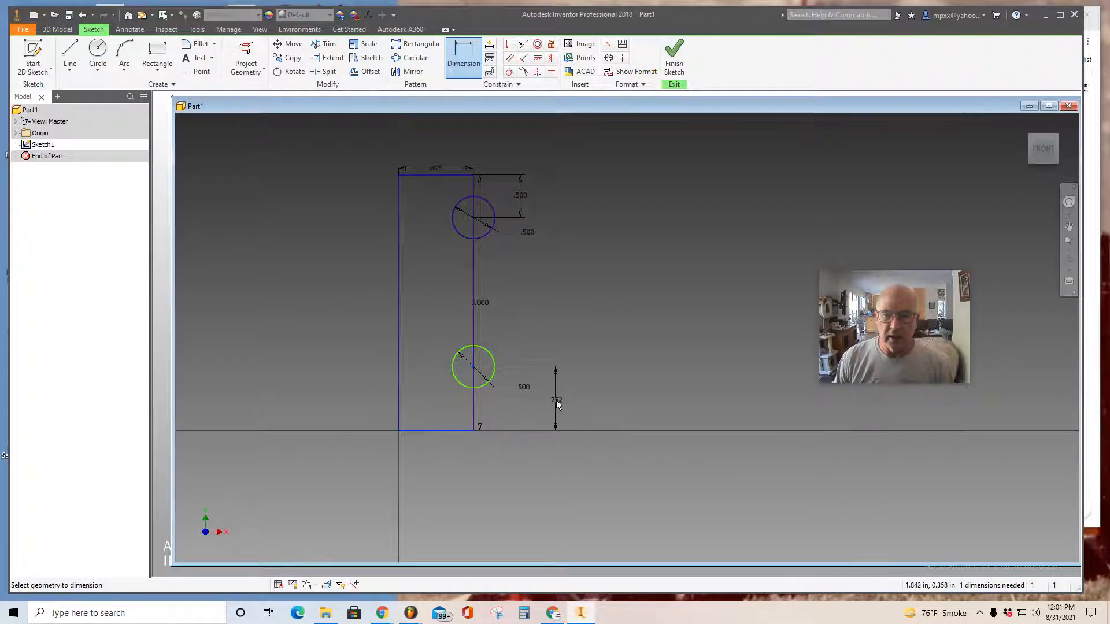
{"action": "left_click", "coordinate": [556, 404]}
{"action": "type", "text": "."}
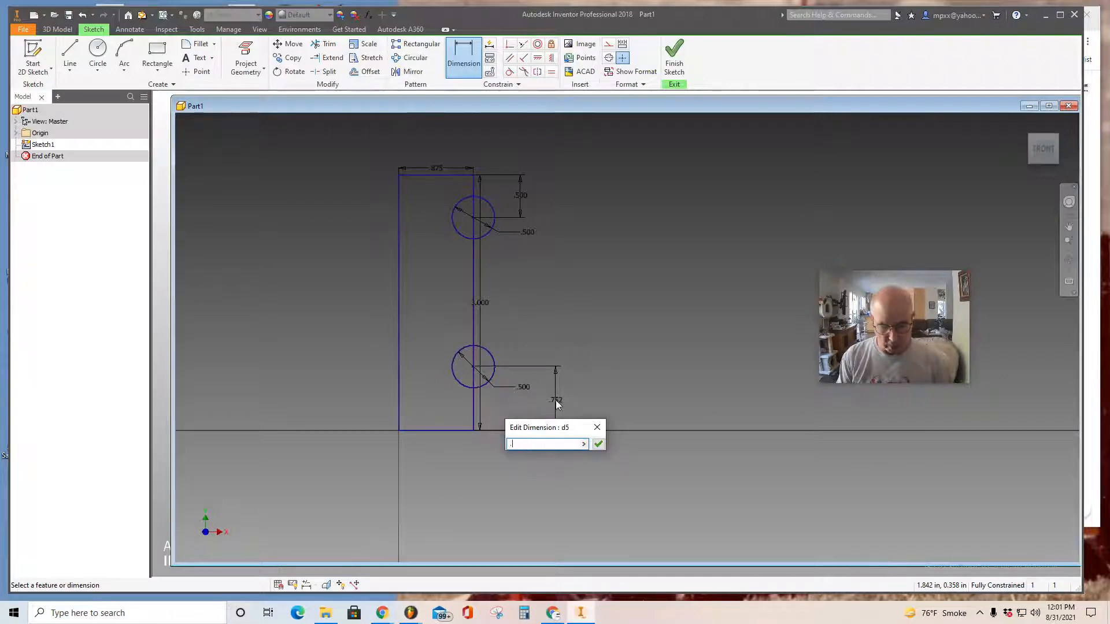
{"action": "type", "text": "5"}
{"action": "key", "text": "Return"}
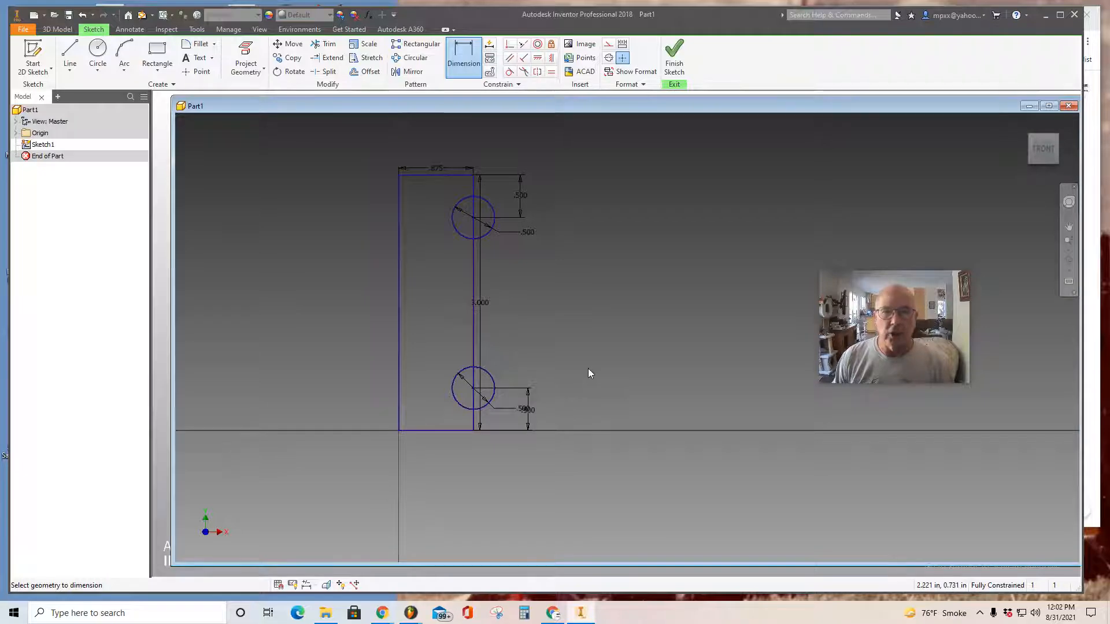
- Trim the circles' outer halves and the rectangle edge segments inside them to leave two semicircular notches, and finish the sketch
{"action": "left_click", "coordinate": [329, 46]}
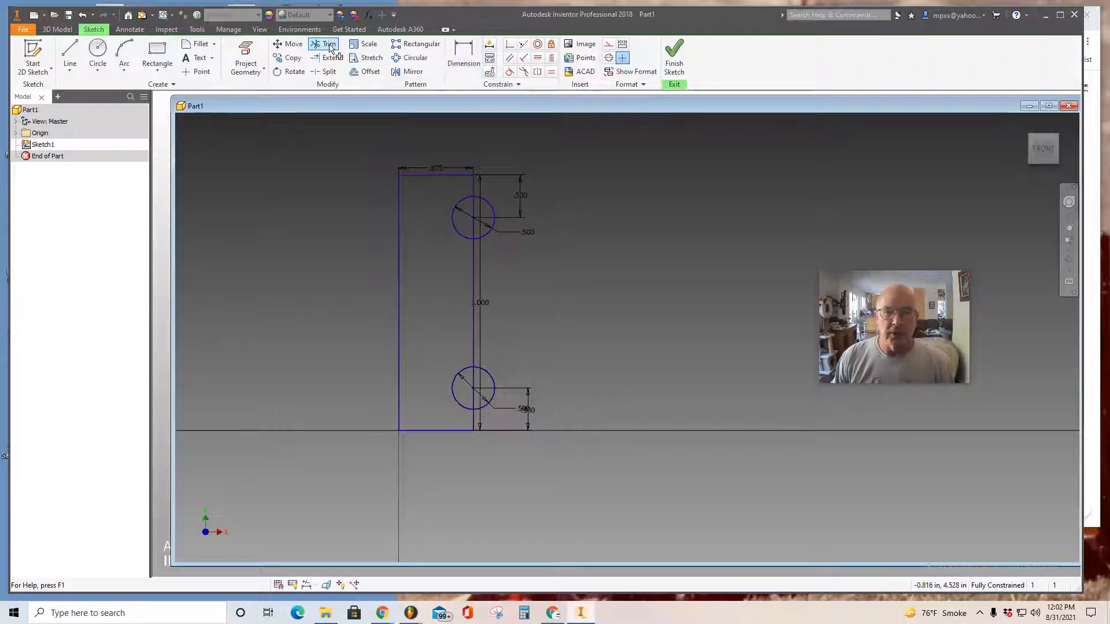
{"action": "left_click", "coordinate": [491, 209]}
{"action": "left_click", "coordinate": [473, 220]}
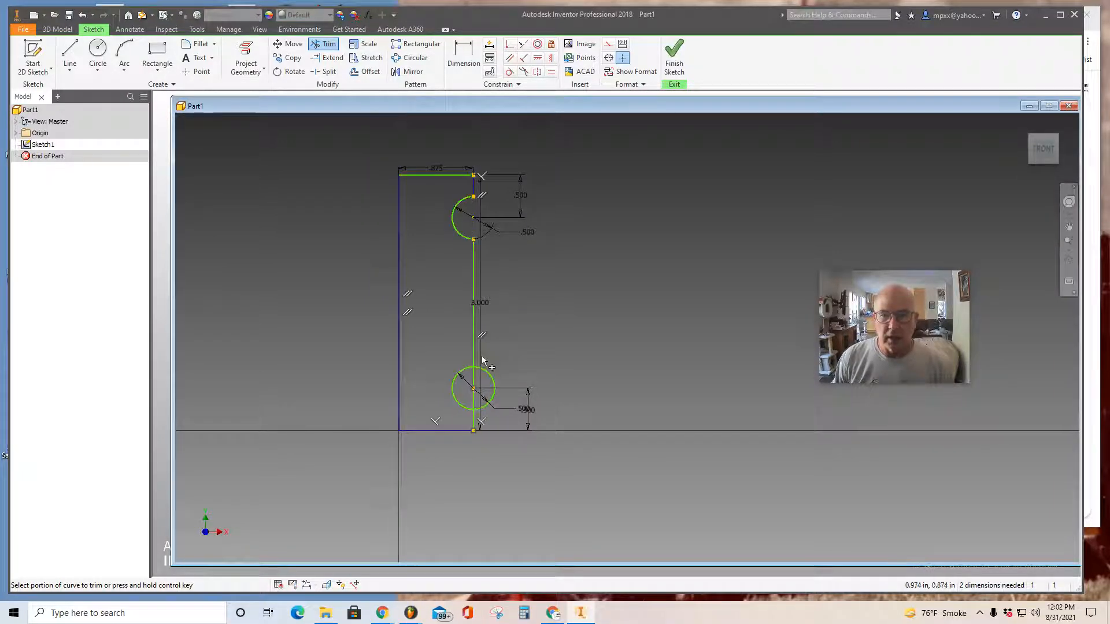
{"action": "left_click", "coordinate": [487, 374]}
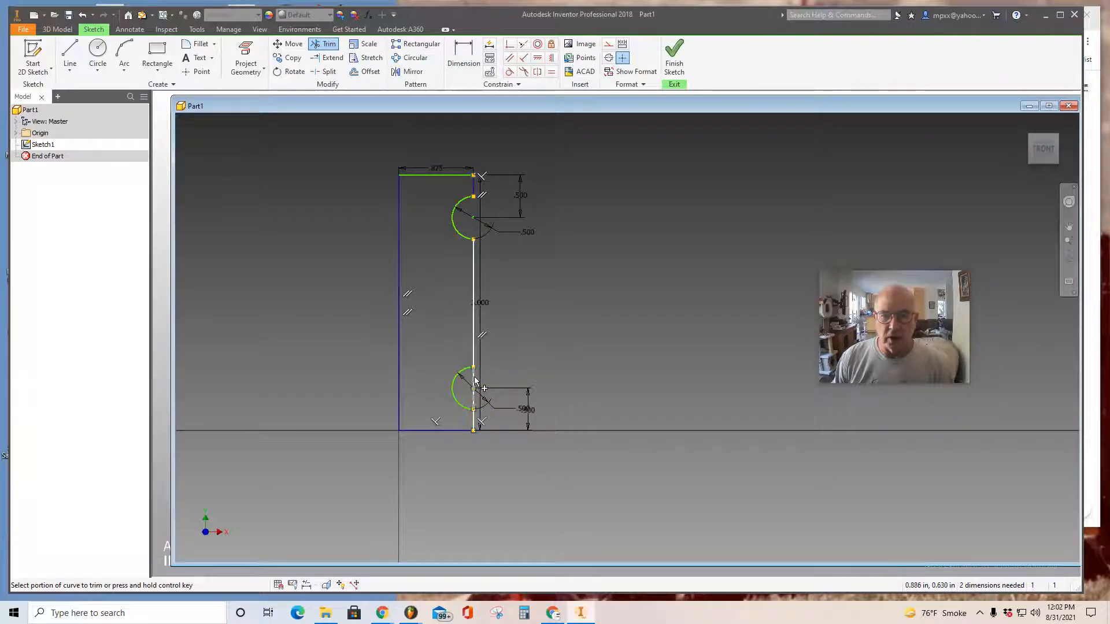
{"action": "left_click", "coordinate": [476, 381]}
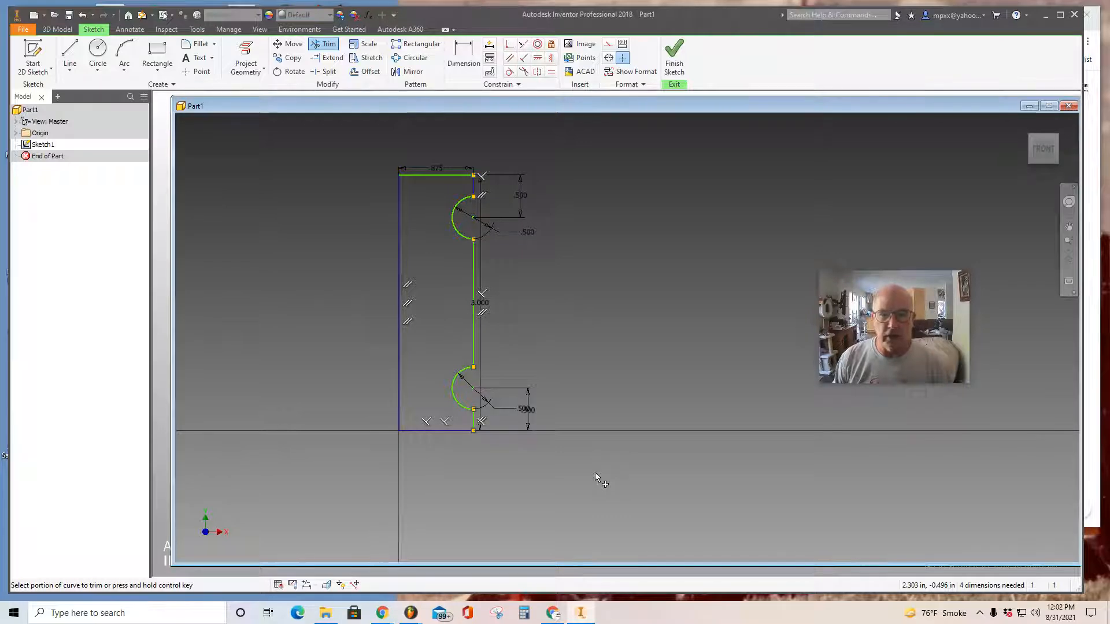
{"action": "left_click", "coordinate": [673, 57]}
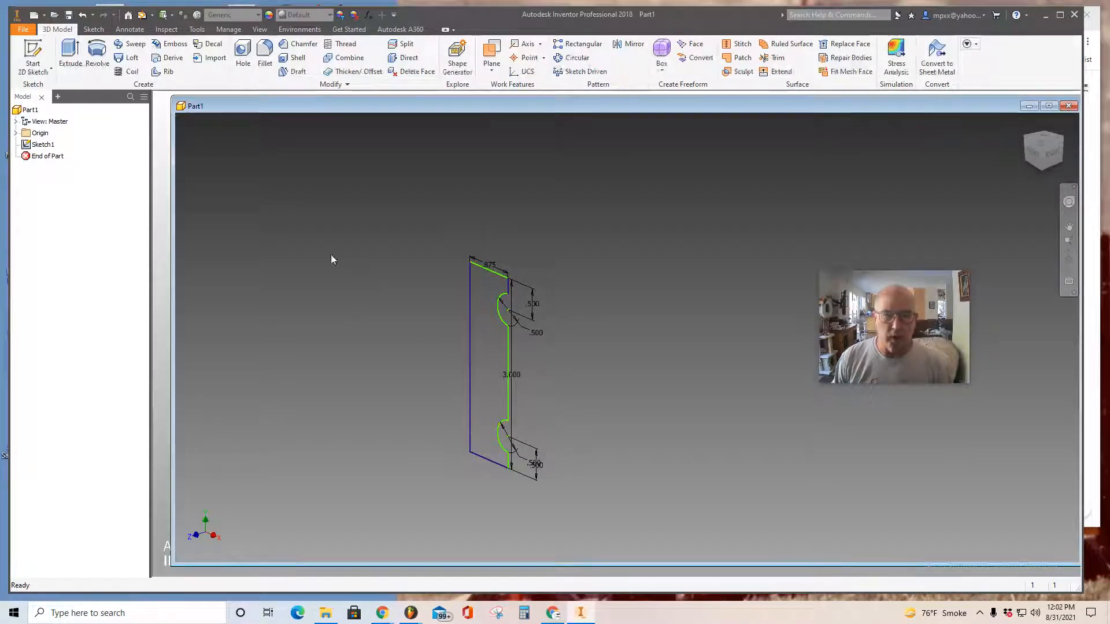
- Revolve the notched profile a full turn around its straight vertical edge opposite the notches as a solid
{"action": "left_click", "coordinate": [92, 53]}
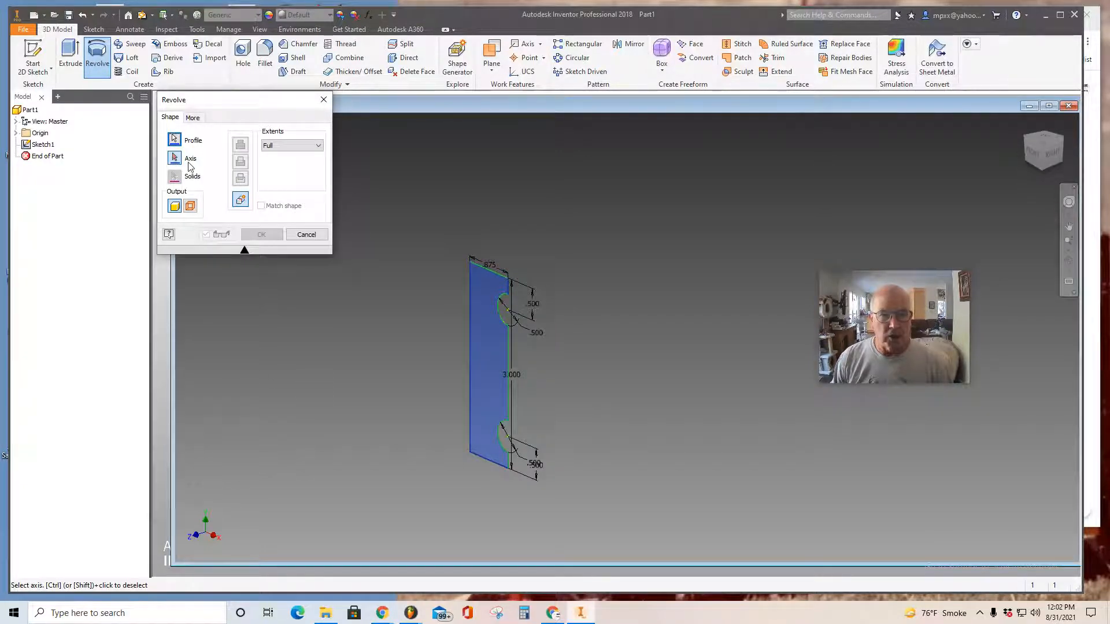
{"action": "left_click", "coordinate": [470, 340]}
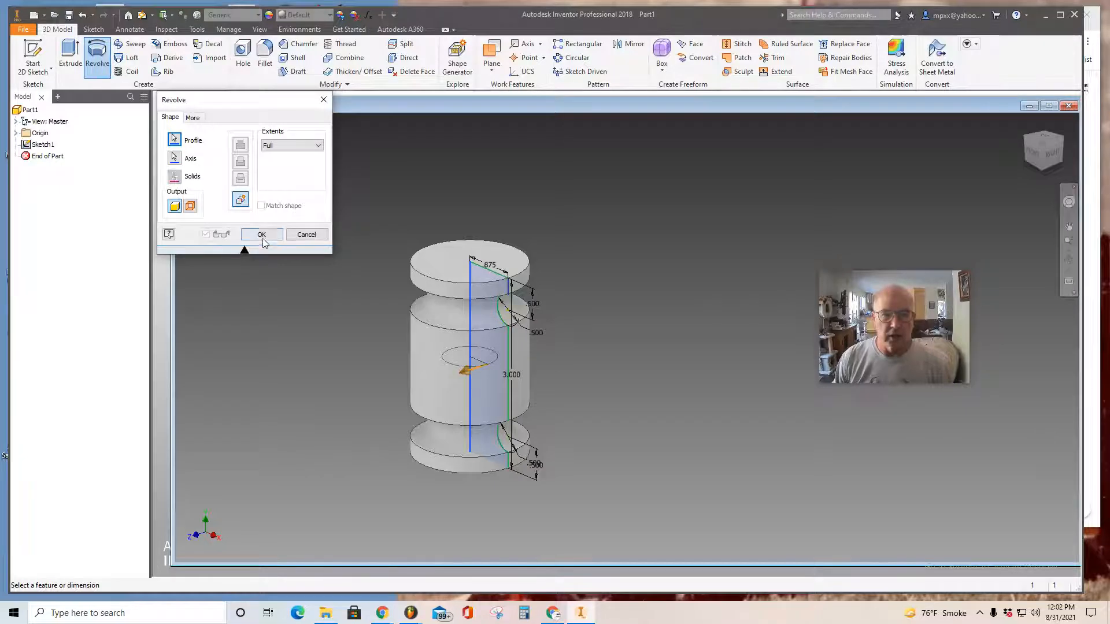
{"action": "left_click", "coordinate": [261, 234]}
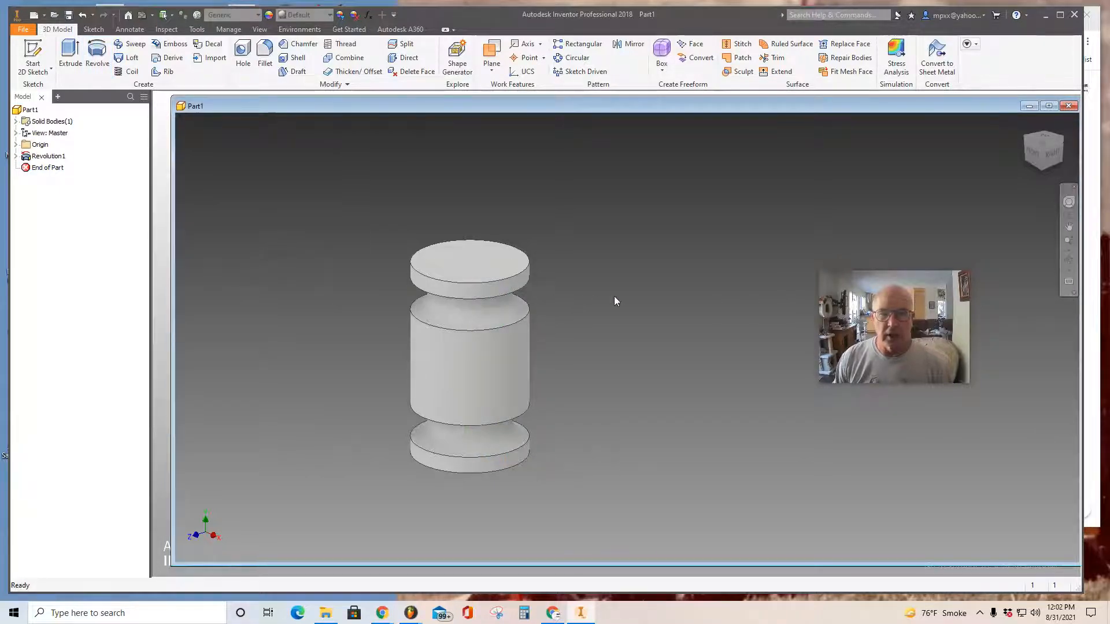
- Chamfer the outer edges of the revolved body's top and bottom faces by 0.125 in
{"action": "left_click", "coordinate": [301, 48]}
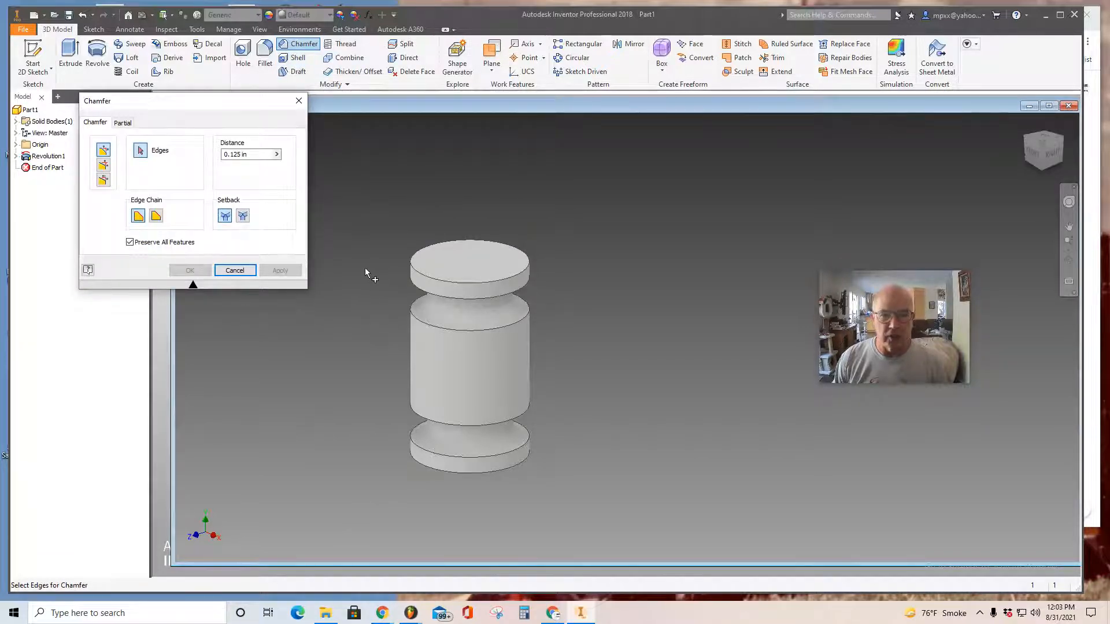
{"action": "left_click", "coordinate": [446, 287]}
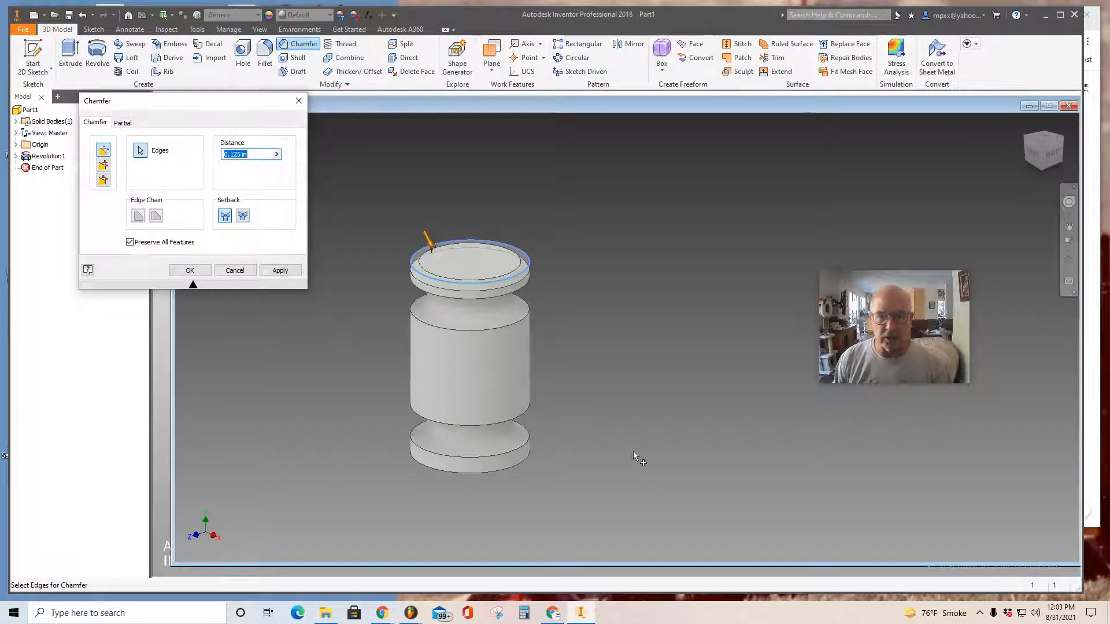
{"action": "left_click", "coordinate": [468, 473]}
{"action": "left_click", "coordinate": [280, 271]}
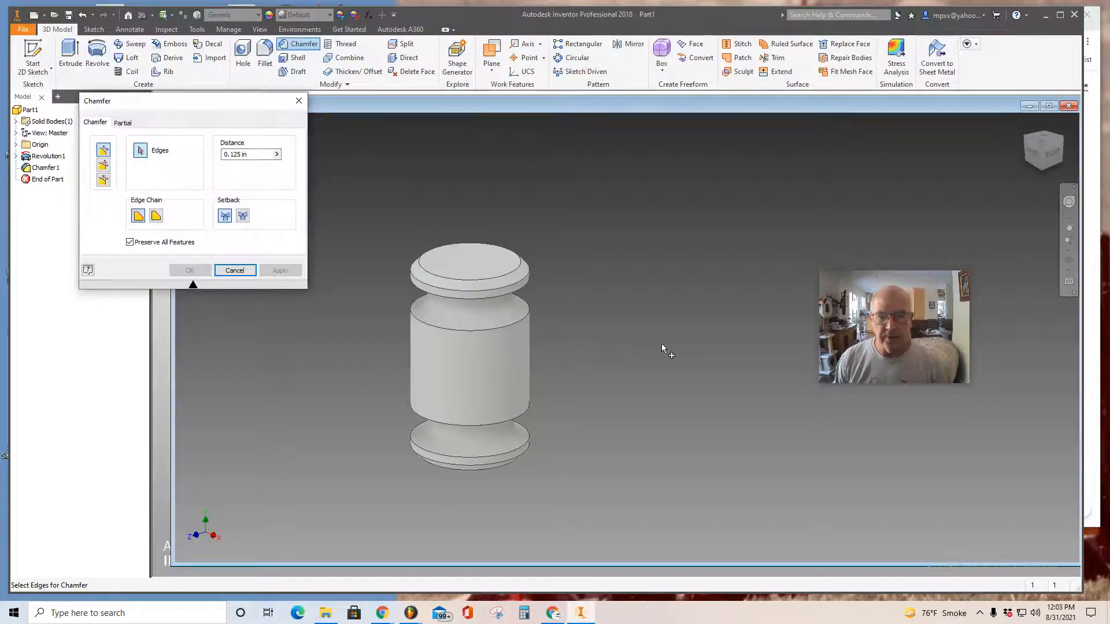
{"action": "left_click", "coordinate": [299, 101]}
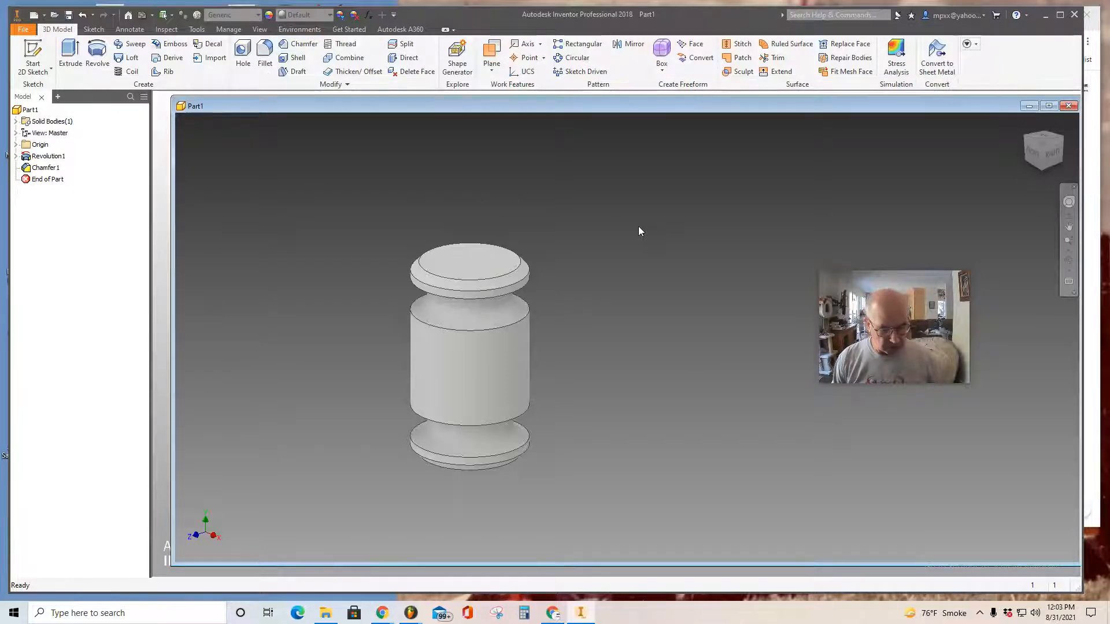
- Undo the chamfer on both end edges while keeping the revolved body
{"action": "key", "text": "ctrl+z"}
{"action": "key", "text": "ctrl+z"}
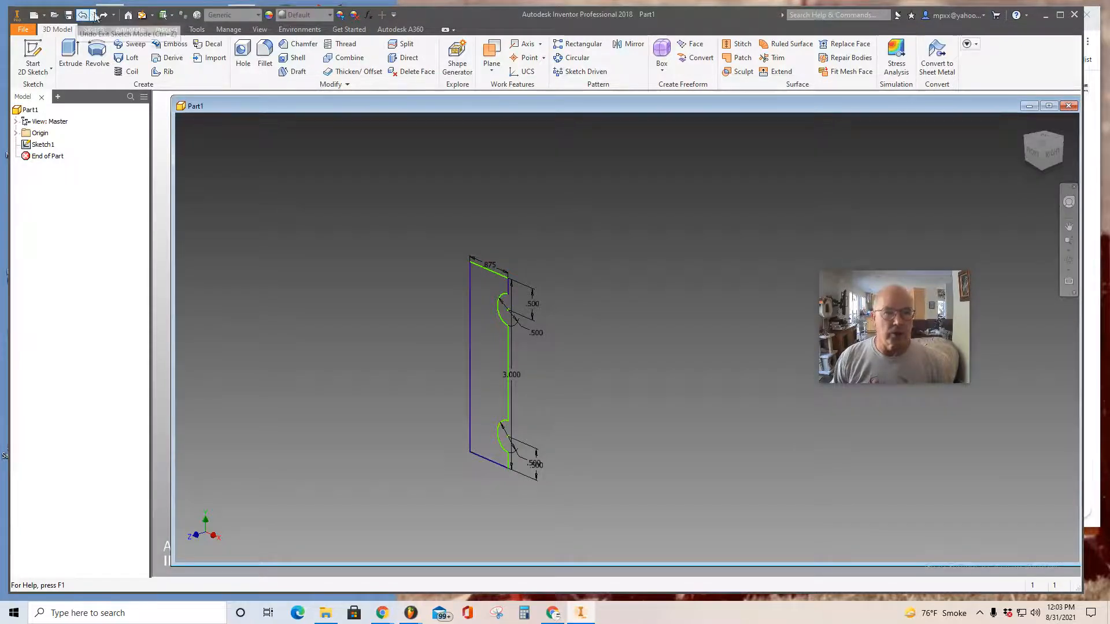
{"action": "left_click", "coordinate": [105, 15]}
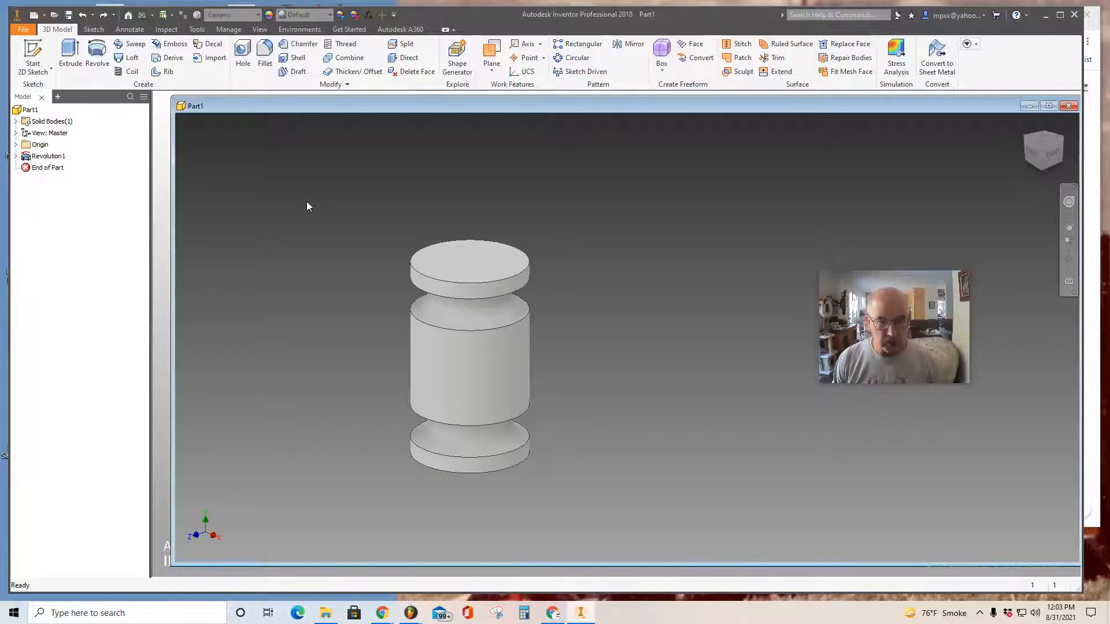
{"action": "key", "text": "ctrl+z"}
{"action": "key", "text": "ctrl+y"}
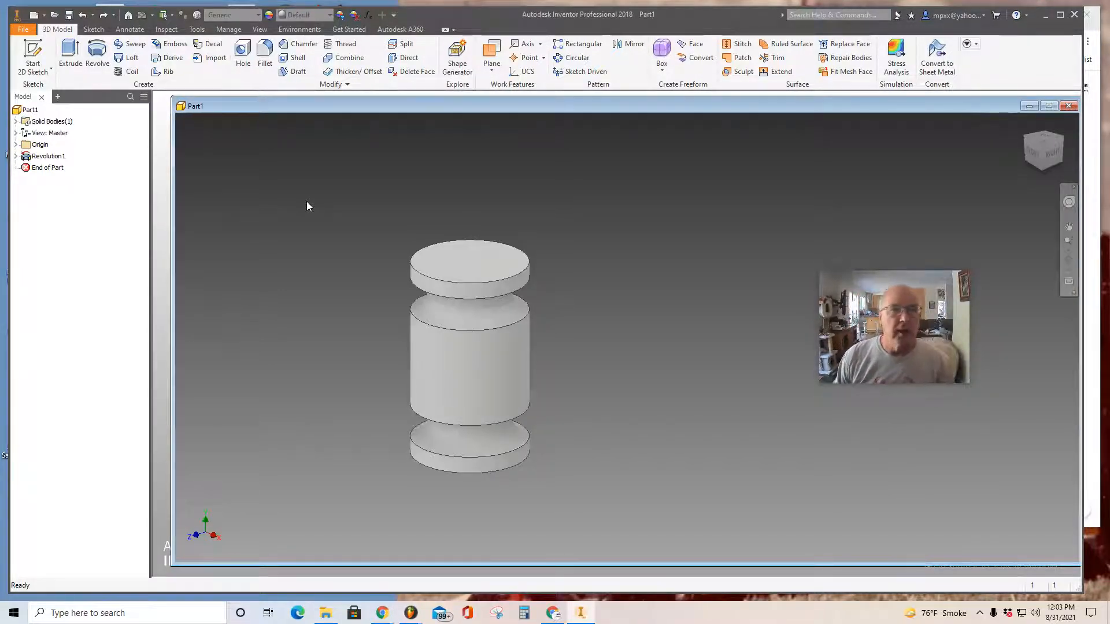
- Fillet the outer edges of the revolved body's top and bottom faces with a 0.125 in radius
{"action": "left_click", "coordinate": [266, 53]}
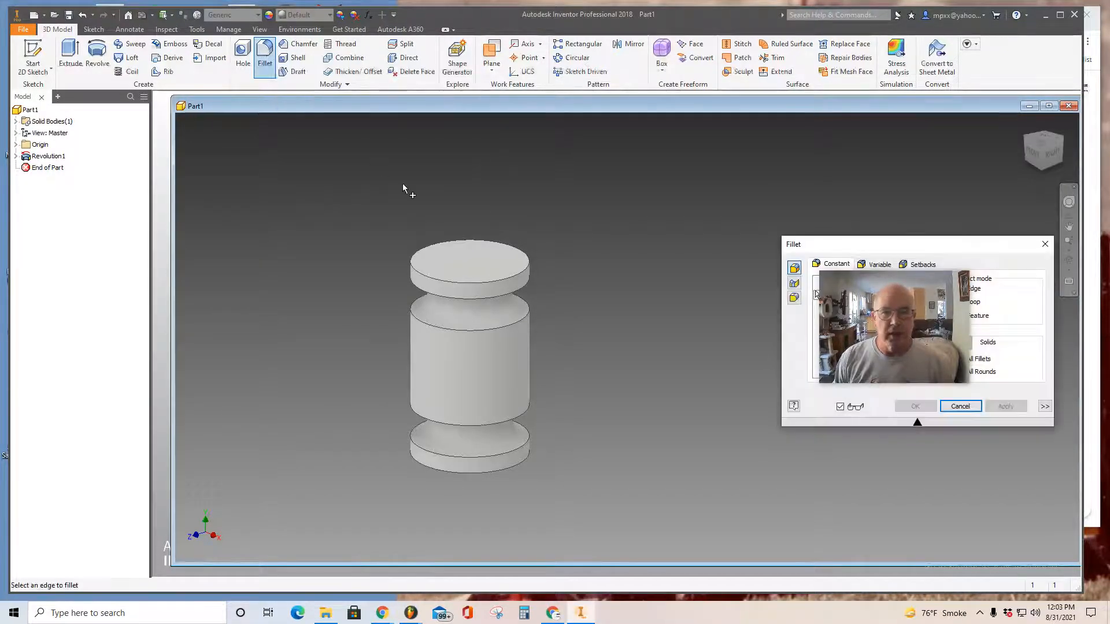
{"action": "left_click", "coordinate": [472, 285]}
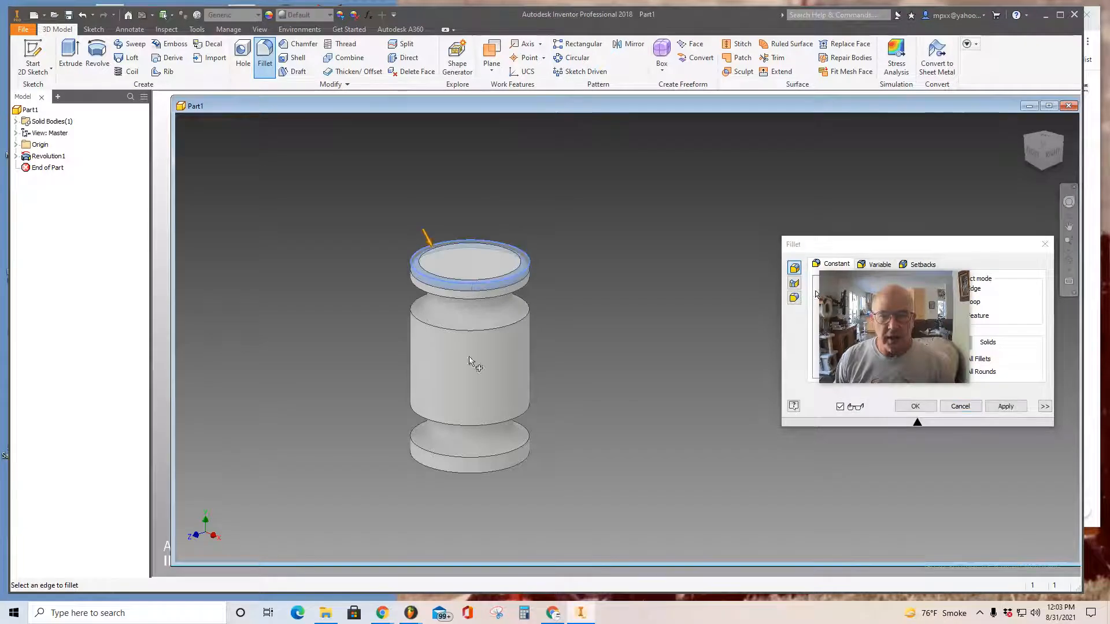
{"action": "left_click", "coordinate": [469, 472]}
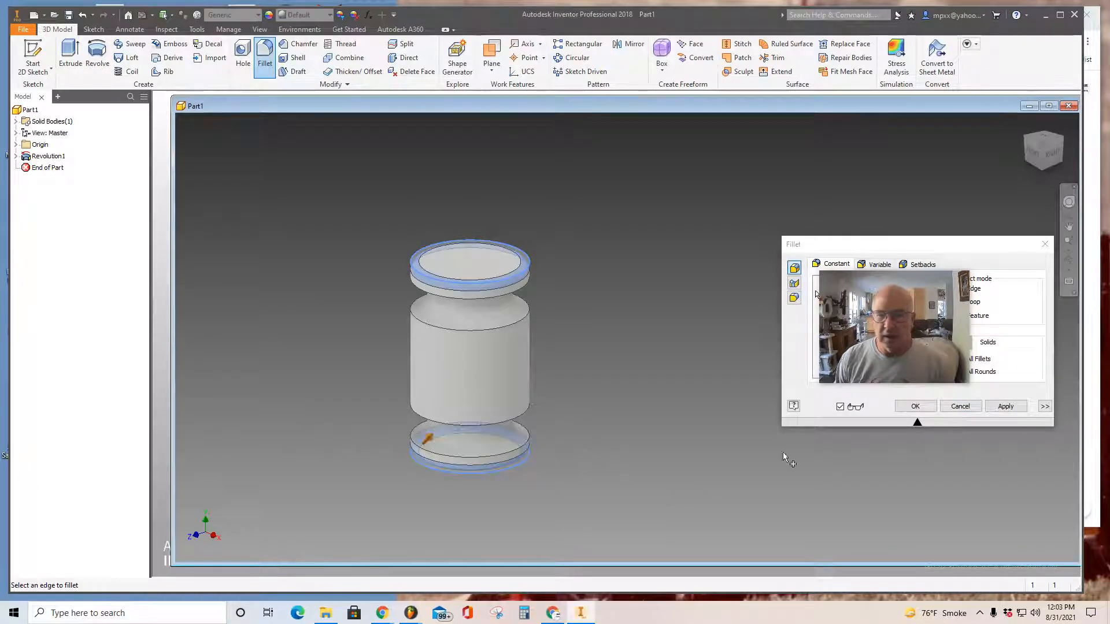
{"action": "left_click", "coordinate": [1005, 407]}
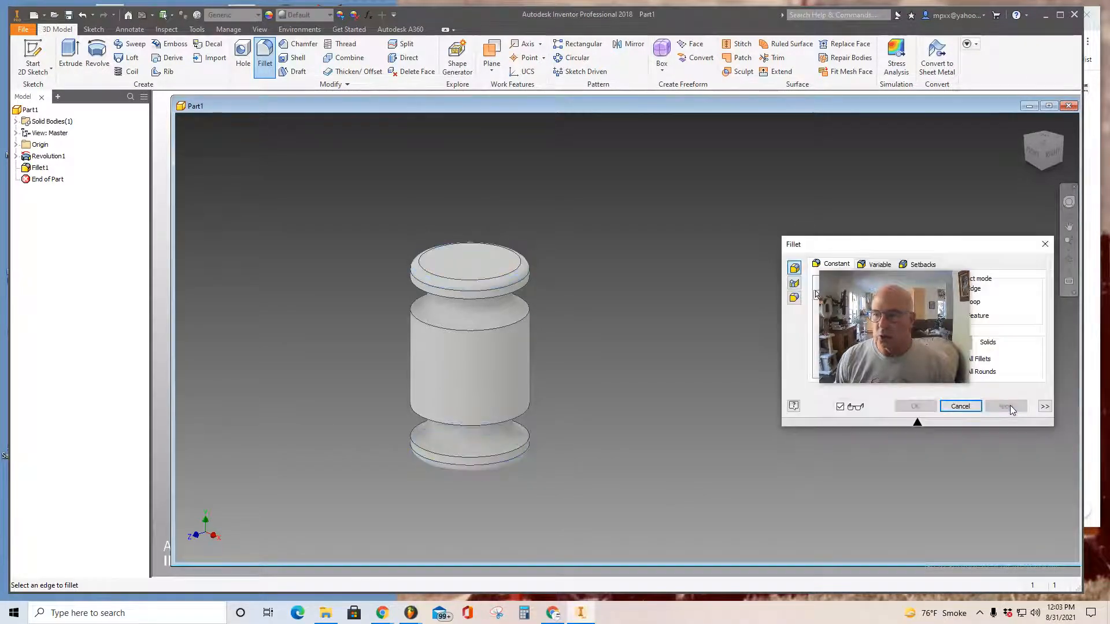
{"action": "left_click_drag", "start_coordinate": [1002, 248], "coordinate": [726, 125]}
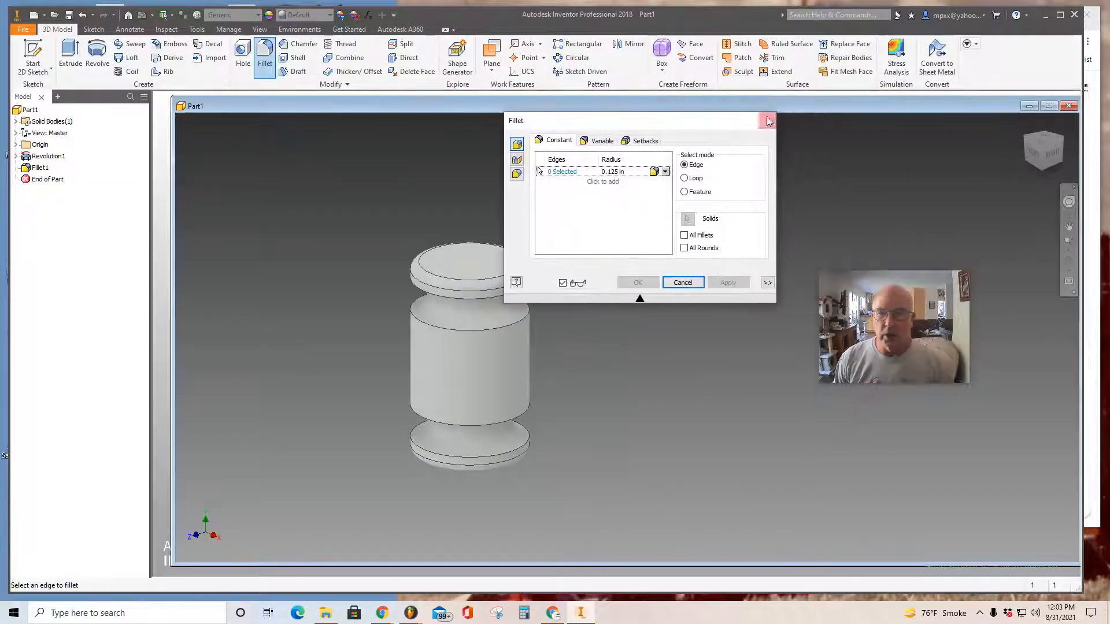
{"action": "left_click", "coordinate": [768, 121]}
- Create a work plane offset 0 in from the origin's YZ plane, through the middle of the body
{"action": "left_click", "coordinate": [1069, 226]}
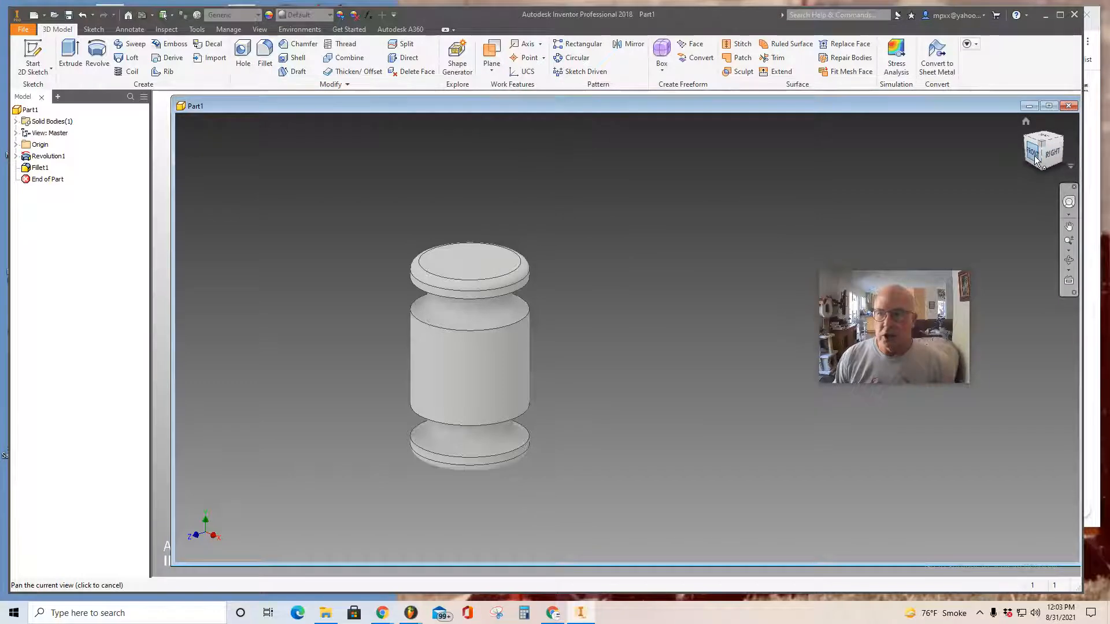
{"action": "left_click_drag", "start_coordinate": [1041, 154], "coordinate": [992, 141]}
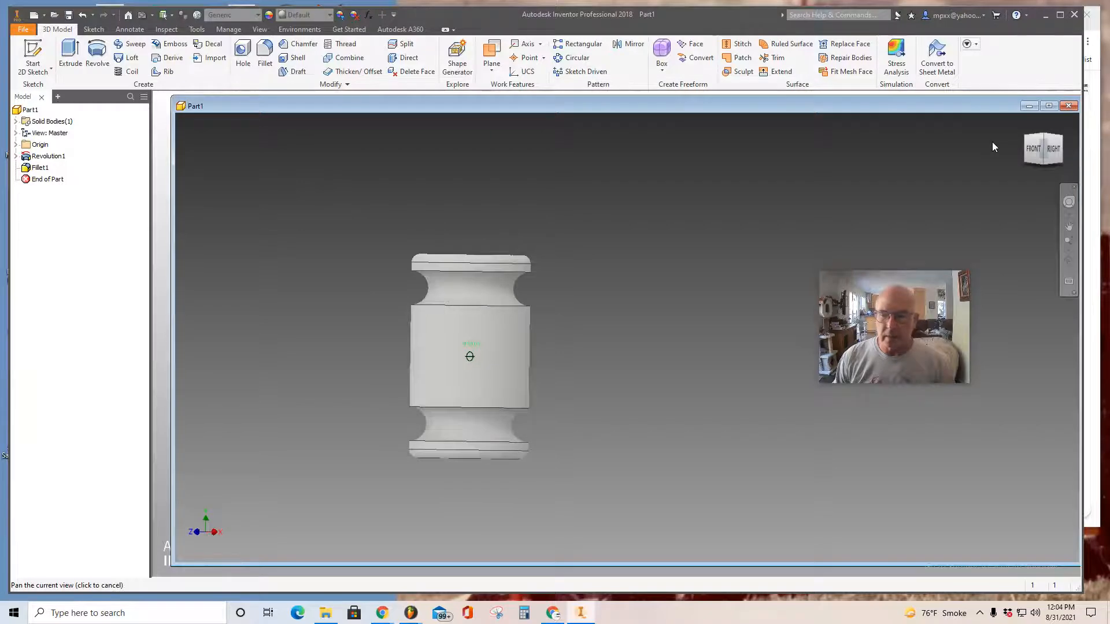
{"action": "left_click", "coordinate": [1035, 148]}
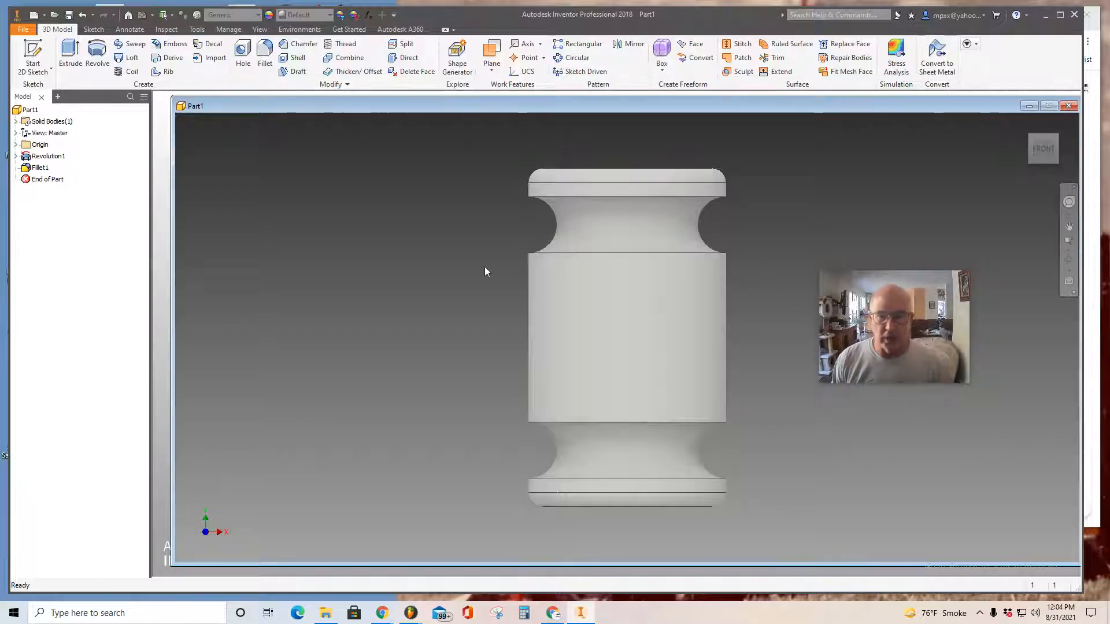
{"action": "left_click", "coordinate": [491, 50]}
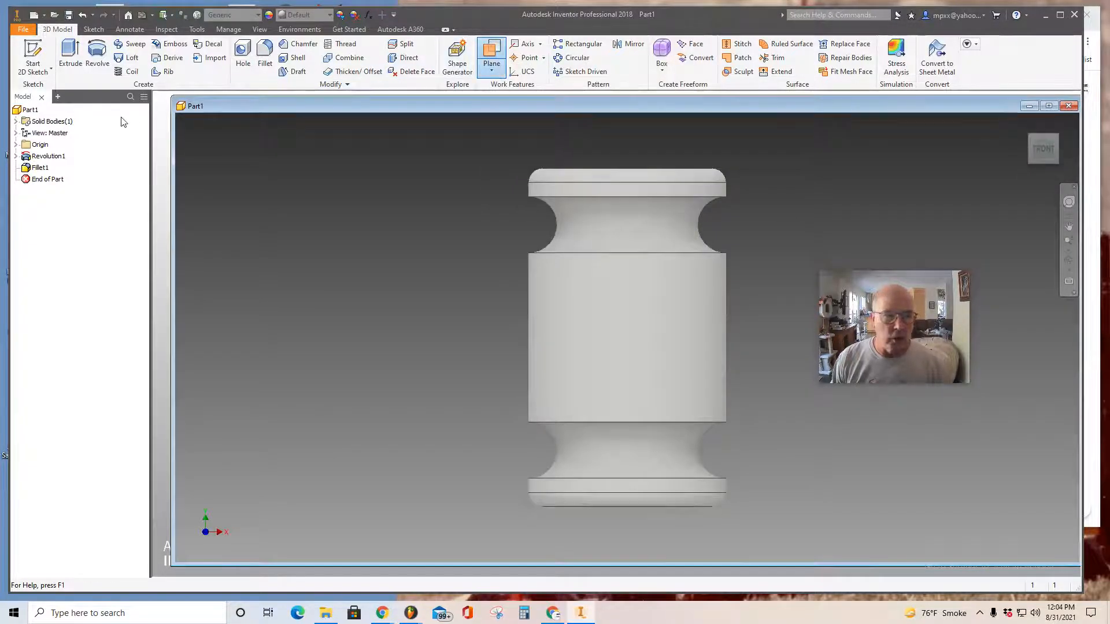
{"action": "left_click", "coordinate": [17, 145]}
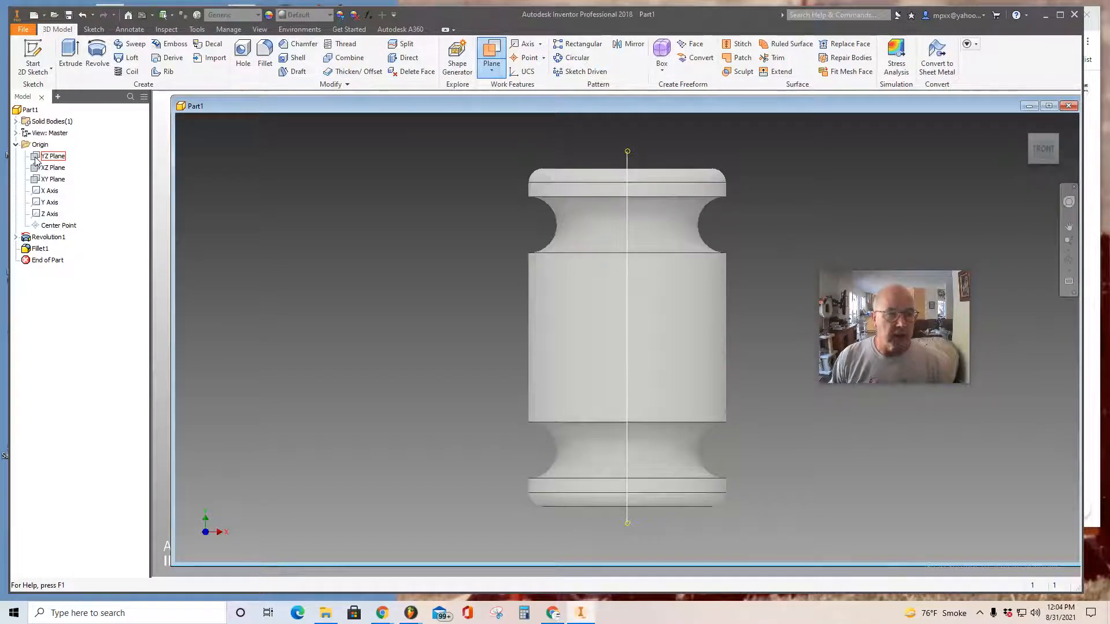
{"action": "left_click", "coordinate": [36, 160]}
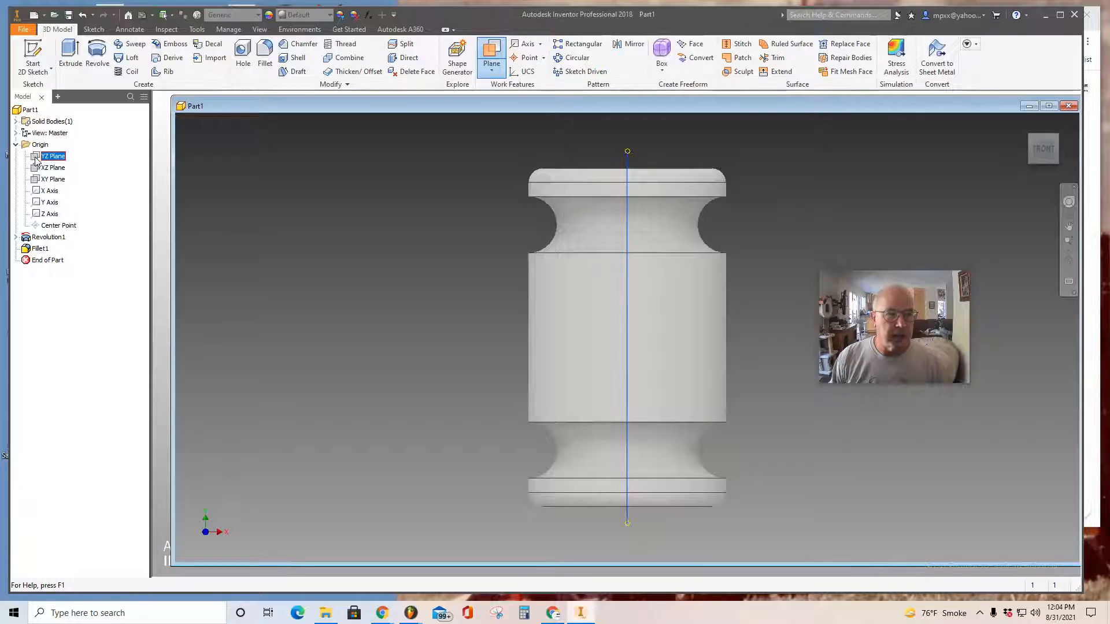
{"action": "left_click", "coordinate": [628, 153]}
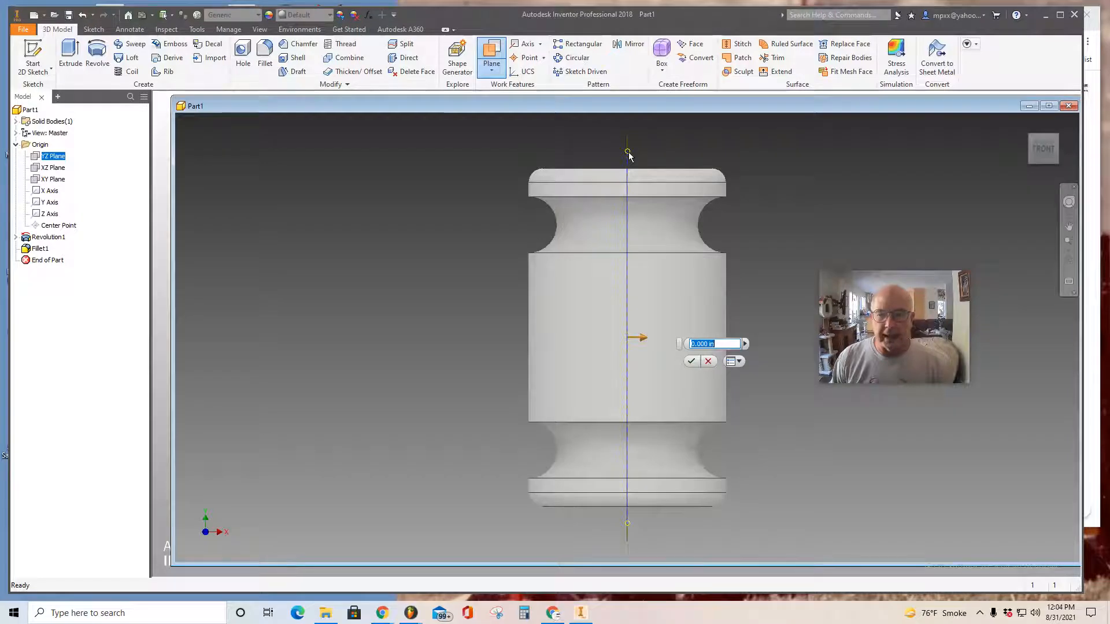
{"action": "left_click", "coordinate": [693, 365]}
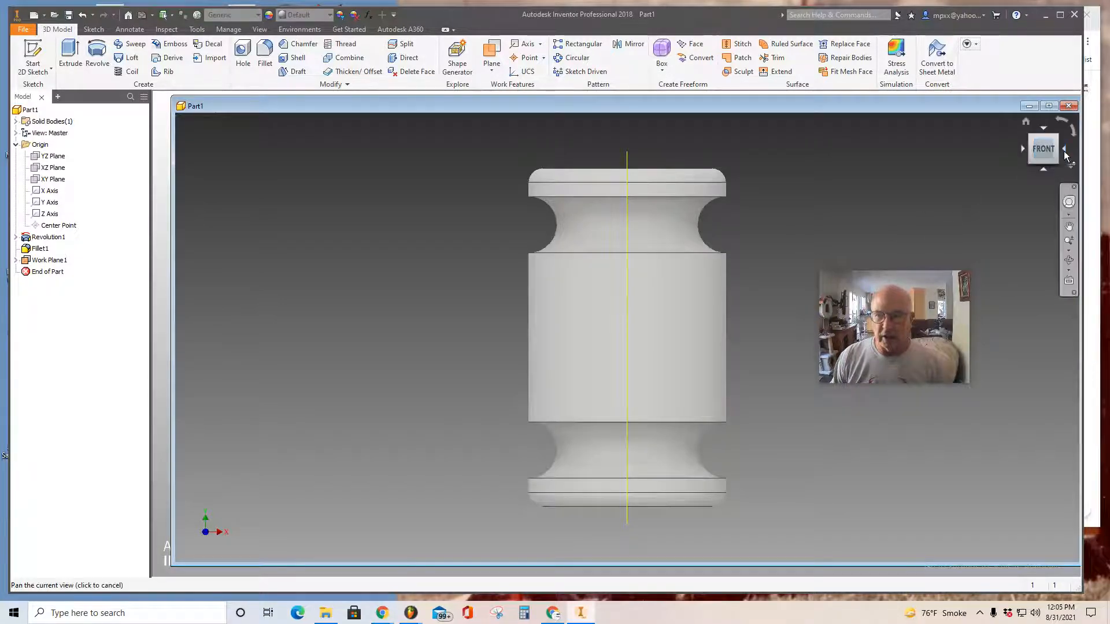
- Start a 2D sketch on the new work plane with the part seen from its right side
{"action": "left_click", "coordinate": [1064, 151]}
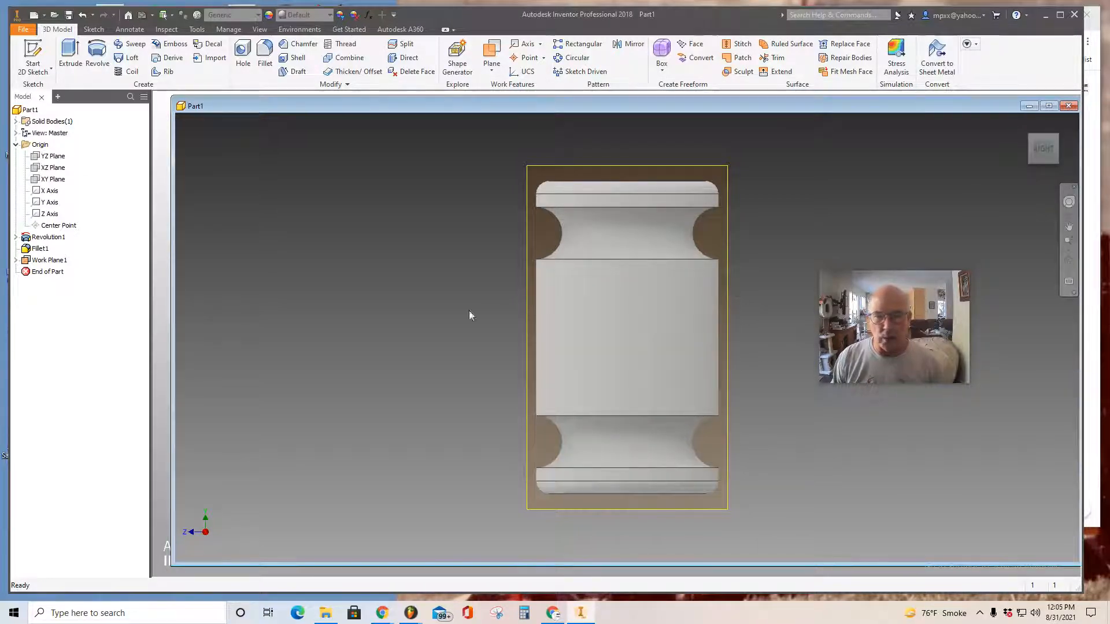
{"action": "left_click", "coordinate": [32, 52]}
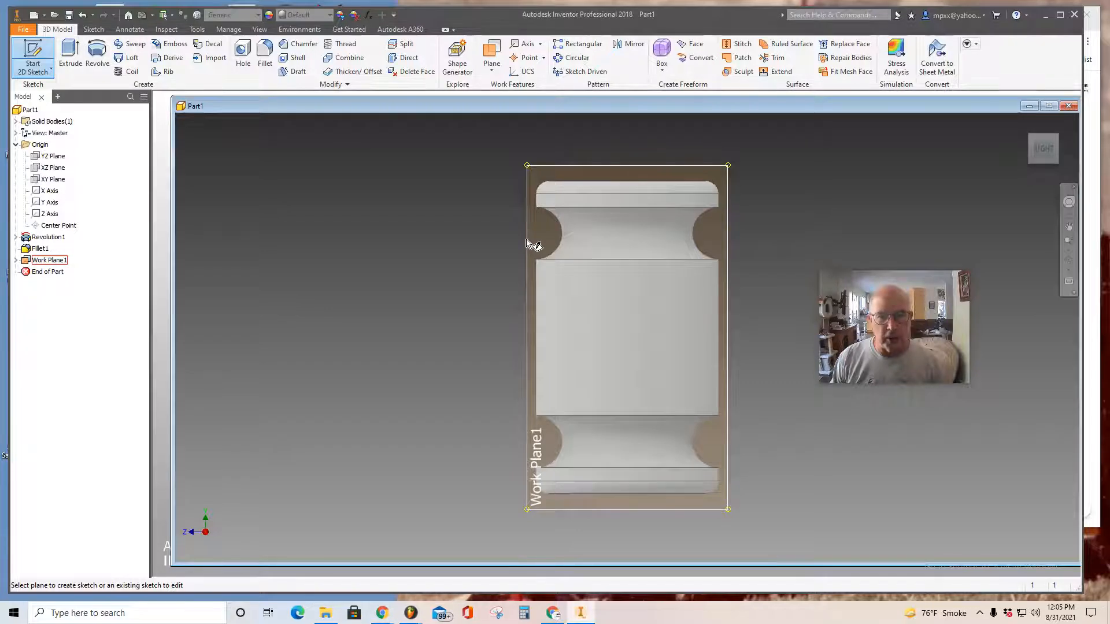
{"action": "left_click", "coordinate": [526, 240]}
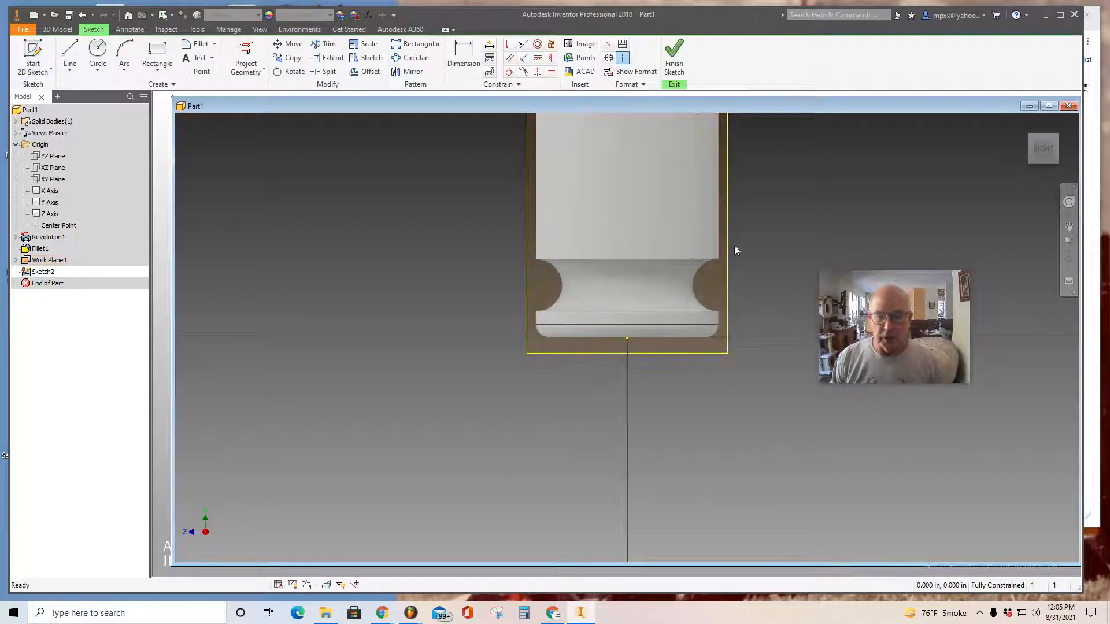
{"action": "mouse_move", "coordinate": [751, 237]}
{"action": "middle_mouse_down"}
{"action": "mouse_move", "coordinate": [691, 327]}
{"action": "mouse_move", "coordinate": [610, 396]}
{"action": "middle_mouse_up"}
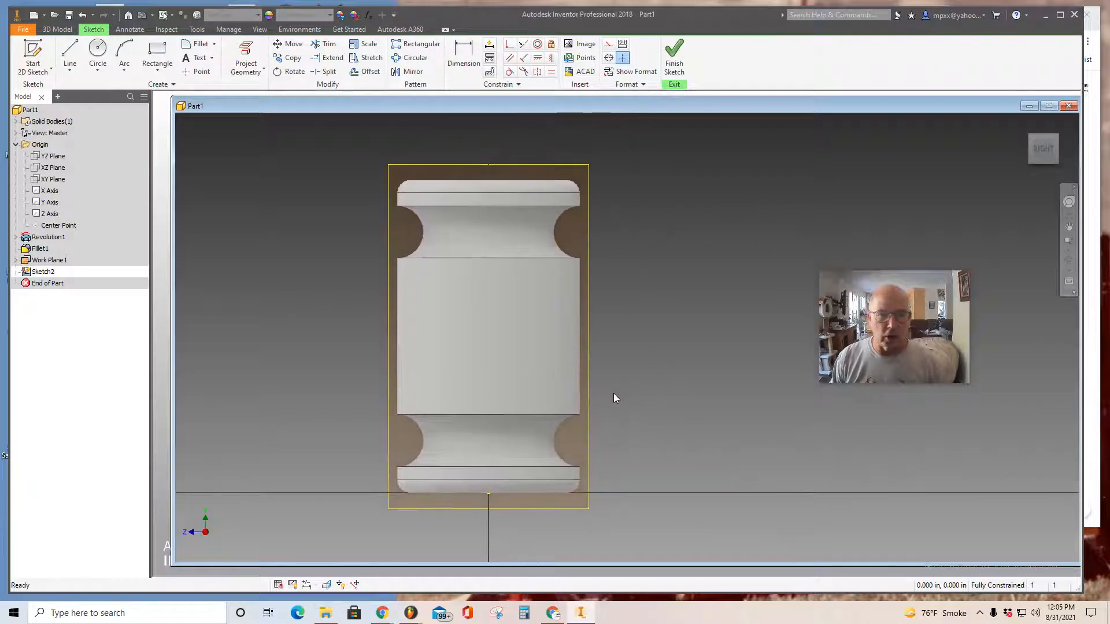
- Draw a 0.5 in diameter circle centred on the body's vertical centreline at about mid-height
{"action": "left_click", "coordinate": [97, 51]}
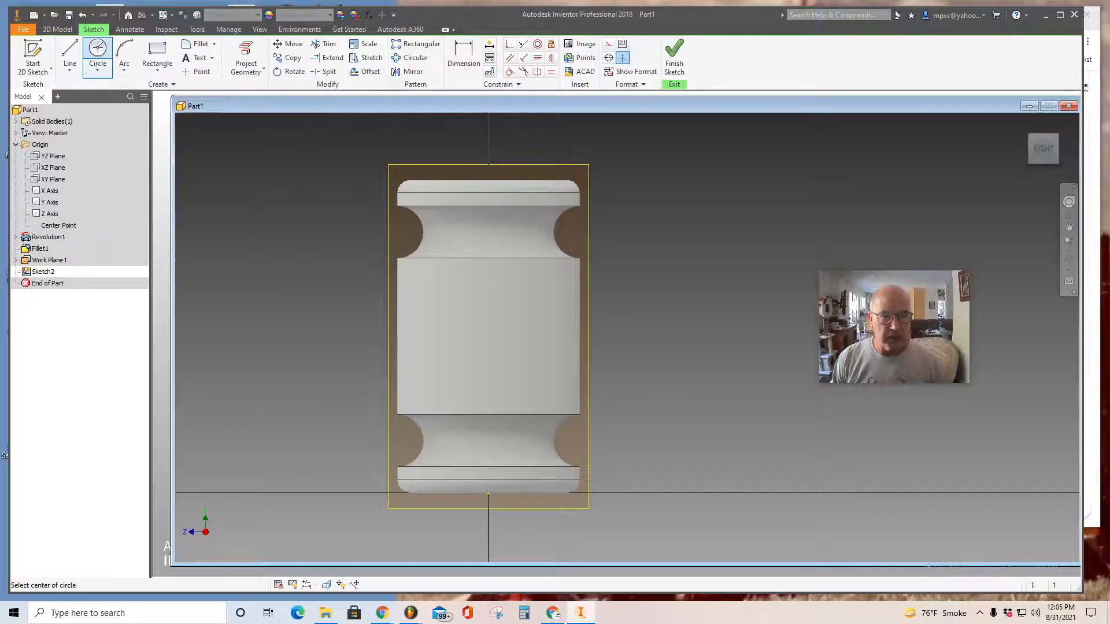
{"action": "left_click", "coordinate": [488, 335]}
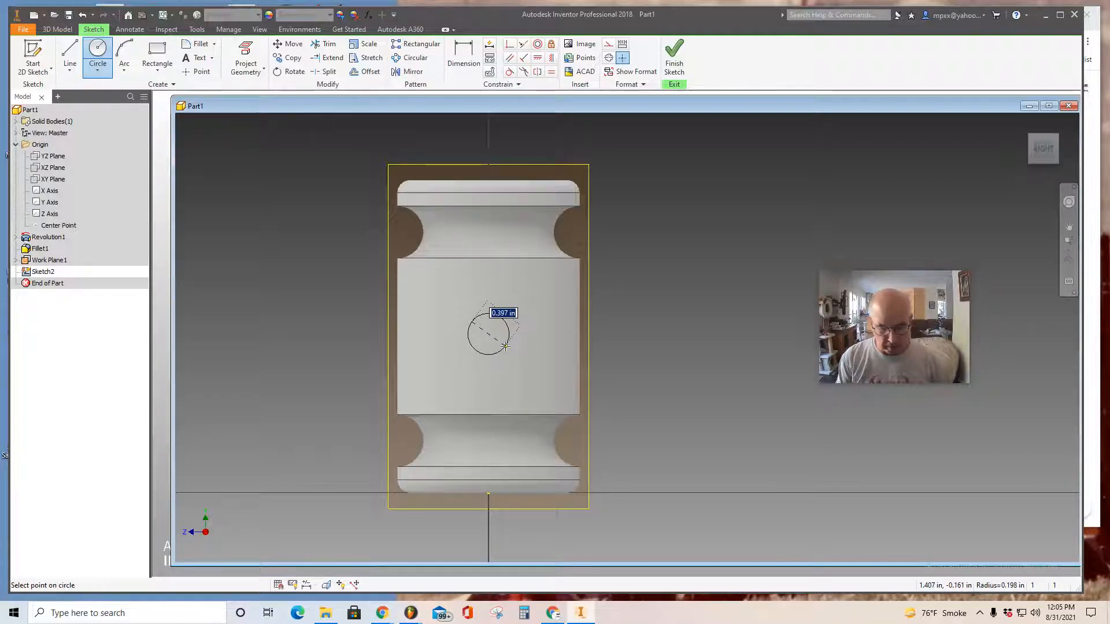
{"action": "type", "text": ".5"}
{"action": "key", "text": "Return"}
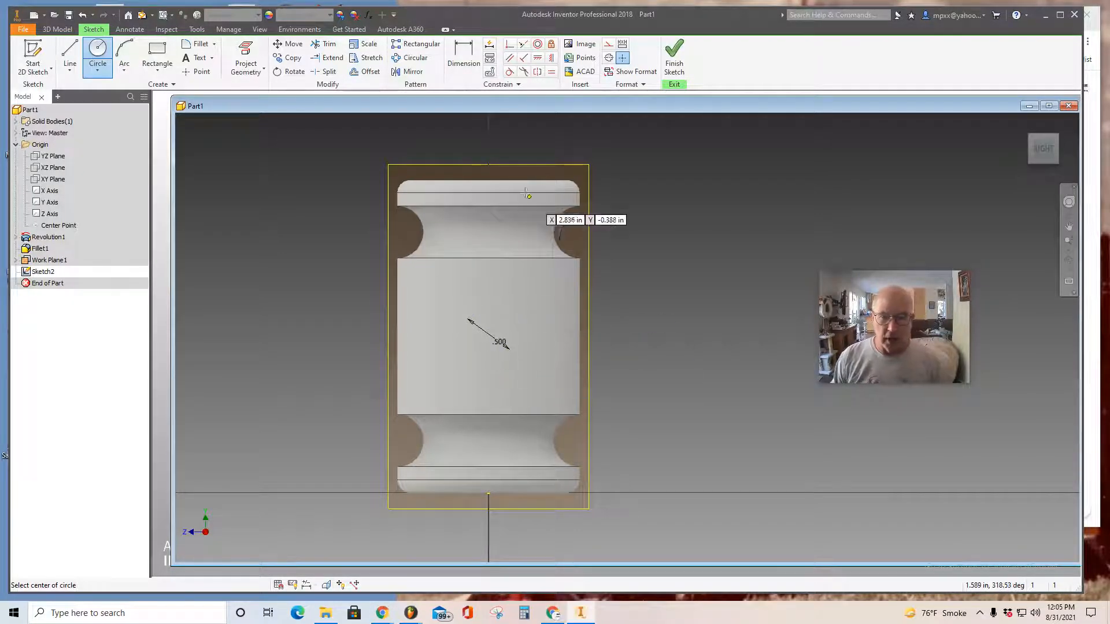
- Dimension the circle's centre 1.5 in below the body's top edge and finish the sketch
{"action": "left_click", "coordinate": [464, 53]}
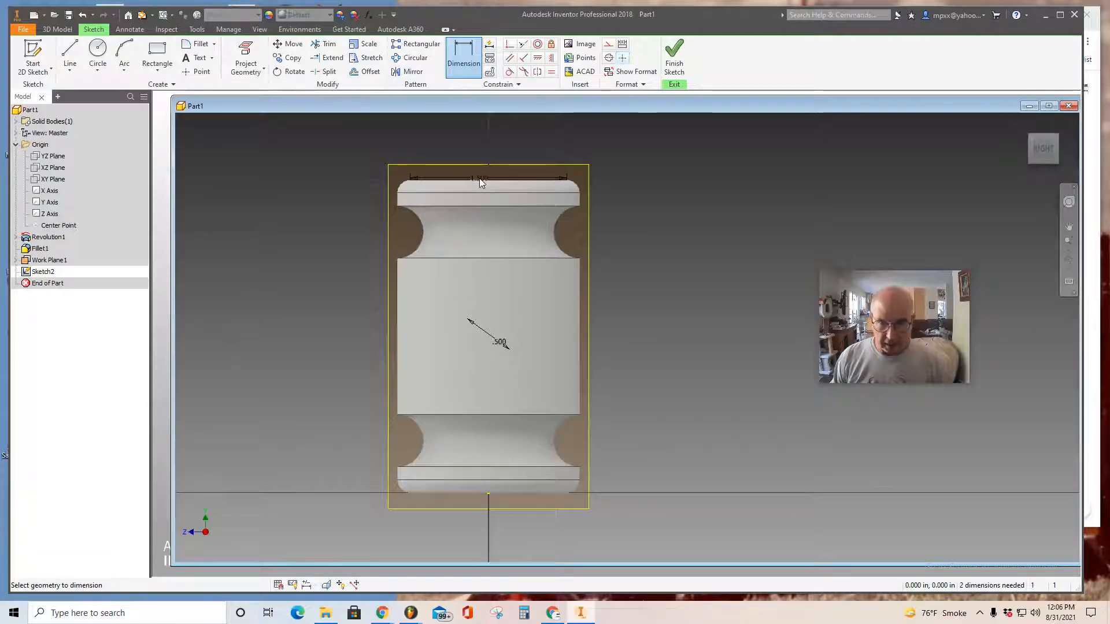
{"action": "left_click", "coordinate": [480, 179]}
{"action": "key", "text": "Escape"}
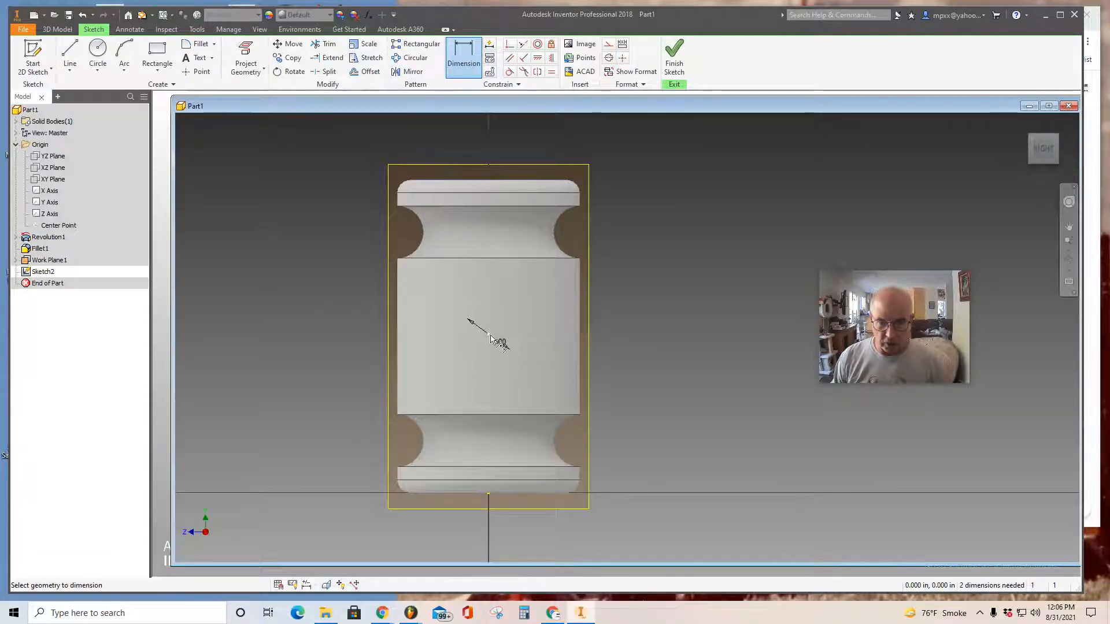
{"action": "left_click", "coordinate": [488, 335]}
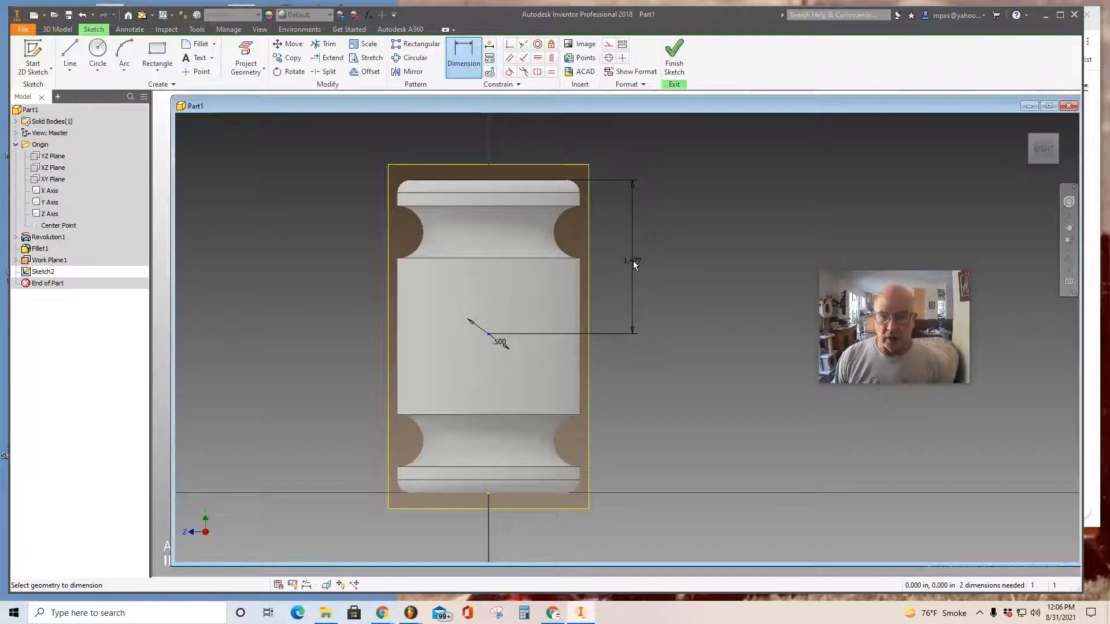
{"action": "left_click", "coordinate": [634, 265]}
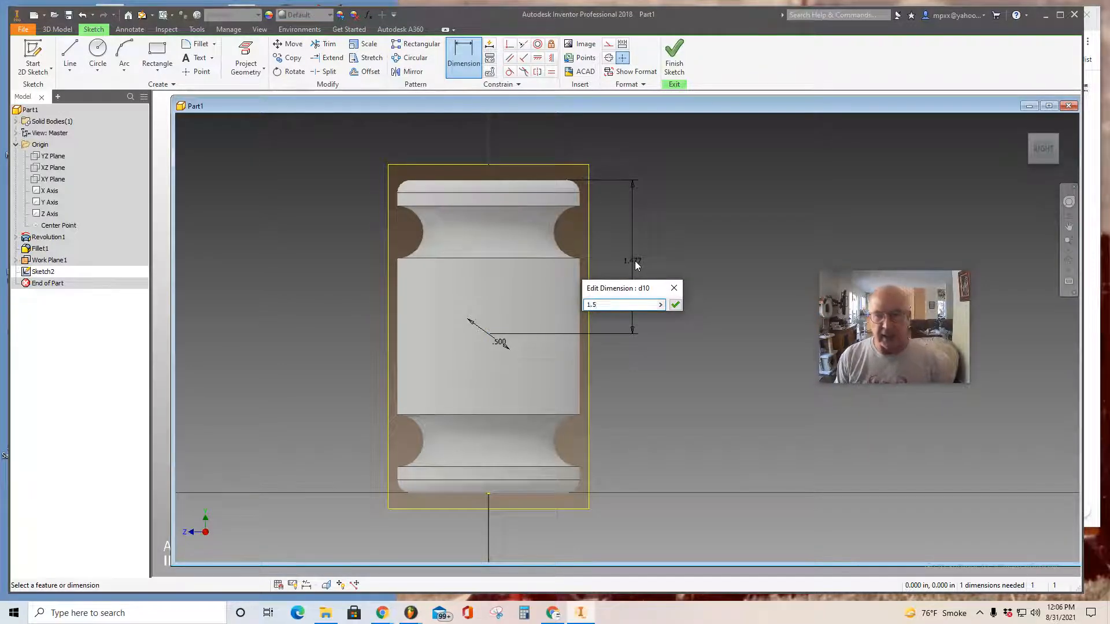
{"action": "left_click", "coordinate": [675, 305]}
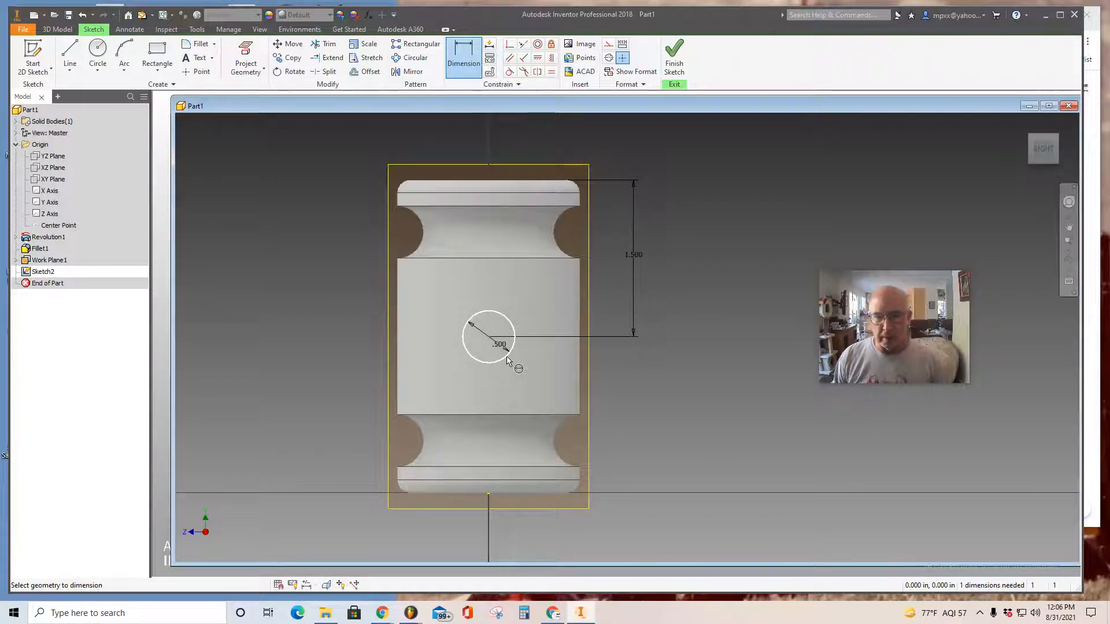
{"action": "left_click", "coordinate": [676, 64]}
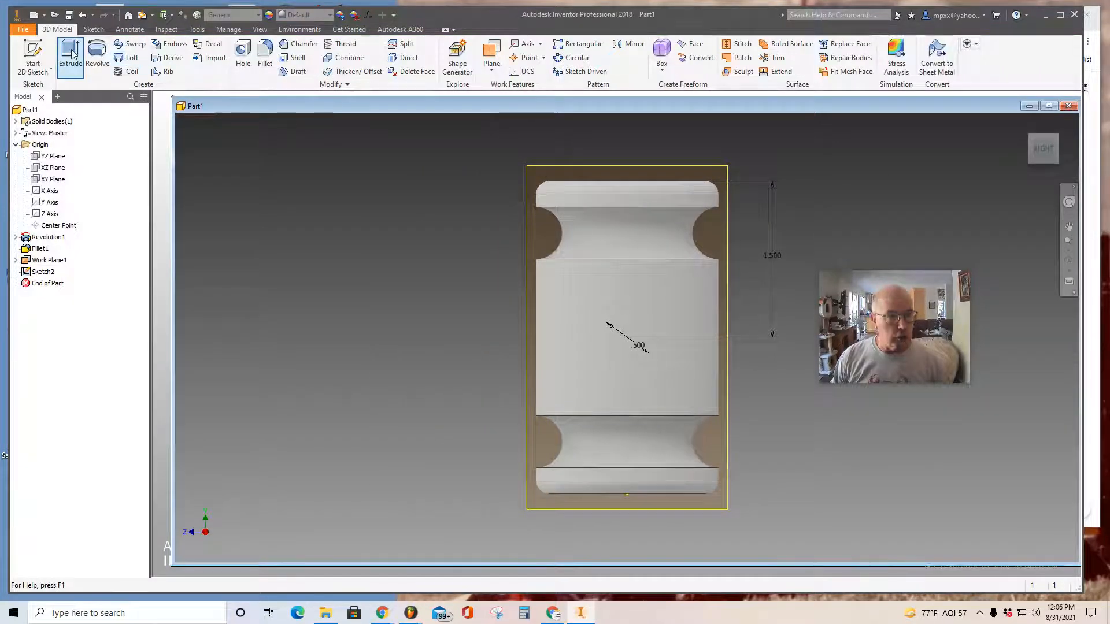
- Extrude the circle 9 in outward from the work plane as a solid handle joined to the head
{"action": "left_click", "coordinate": [70, 55]}
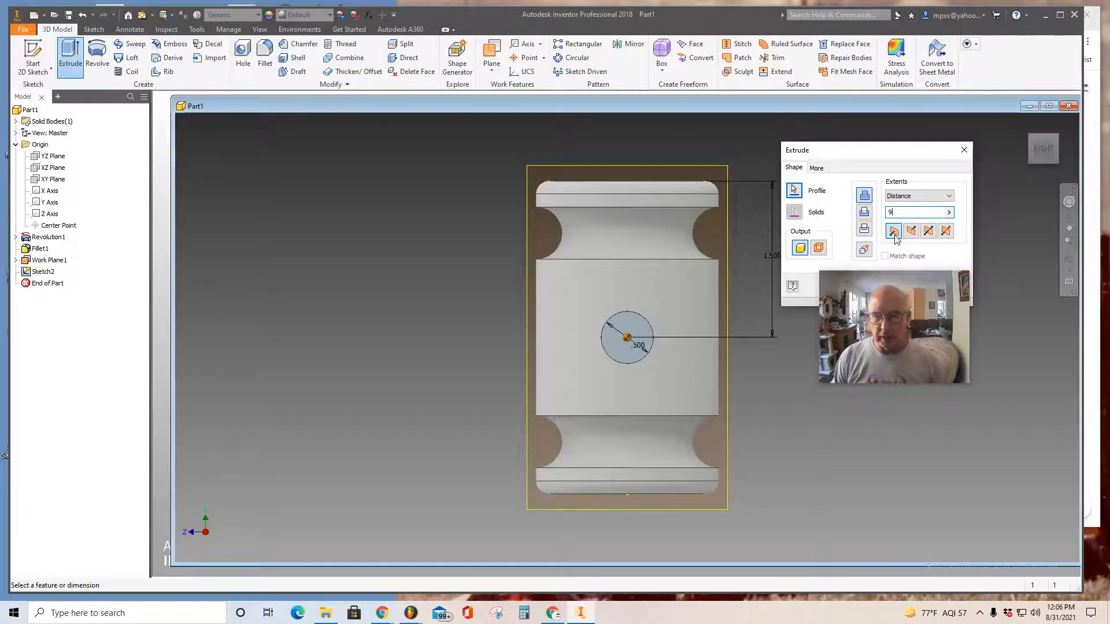
{"action": "left_click_drag", "start_coordinate": [905, 289], "coordinate": [920, 338]}
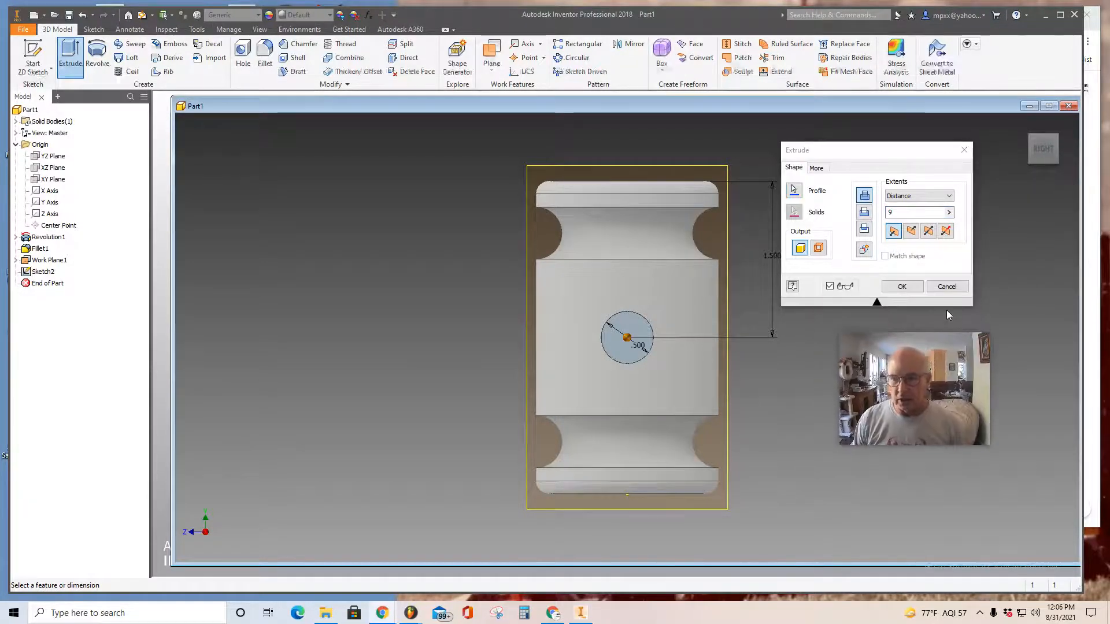
{"action": "left_click", "coordinate": [901, 287]}
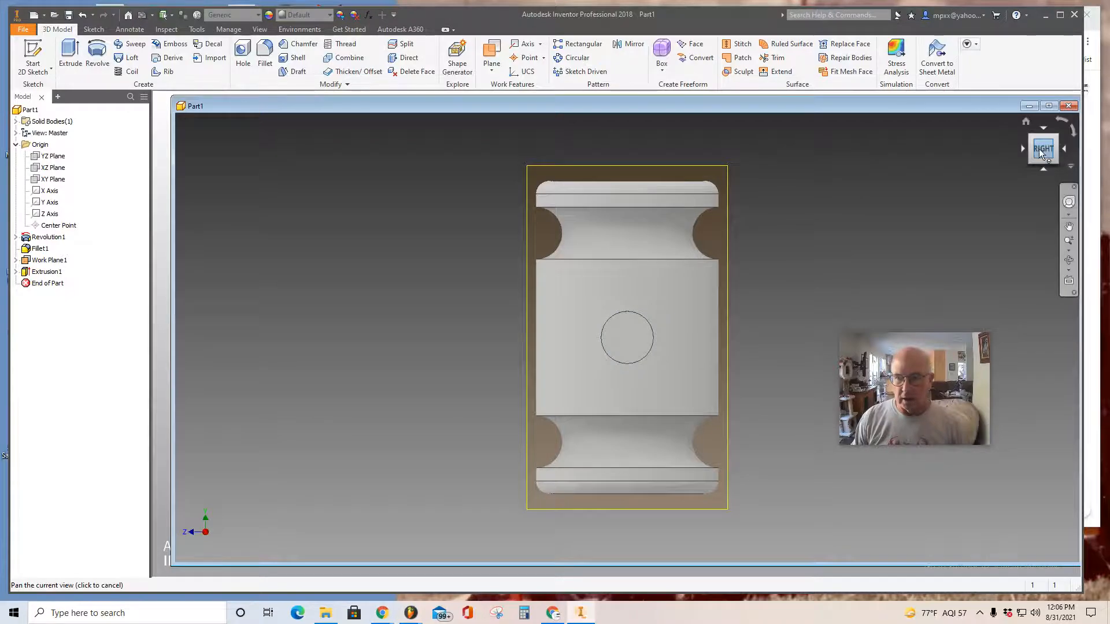
- Hide the work plane that runs through the middle of the mallet head
{"action": "mouse_move", "coordinate": [1043, 154]}
{"action": "left_mouse_down"}
{"action": "mouse_move", "coordinate": [1063, 160]}
{"action": "mouse_move", "coordinate": [189, 166]}
{"action": "mouse_move", "coordinate": [1025, 169]}
{"action": "mouse_move", "coordinate": [193, 156]}
{"action": "mouse_move", "coordinate": [735, 192]}
{"action": "left_mouse_up"}
{"action": "scroll", "coordinate": [869, 193], "scroll_direction": "up", "scroll_amount": 7}
{"action": "scroll", "coordinate": [869, 193], "scroll_direction": "down", "scroll_amount": 3}
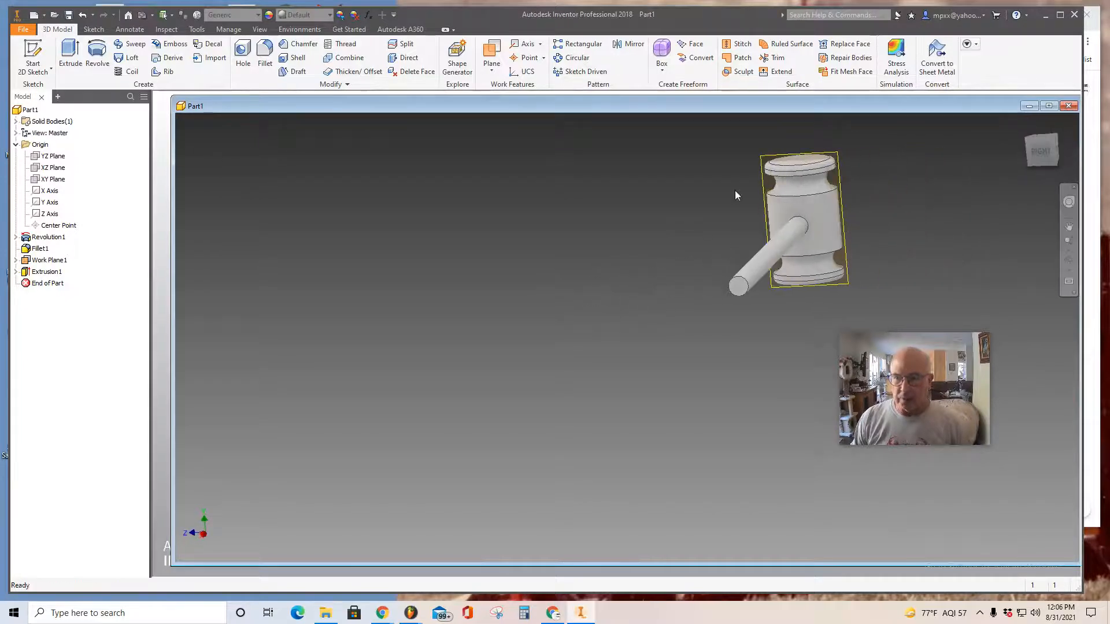
{"action": "left_click", "coordinate": [764, 182]}
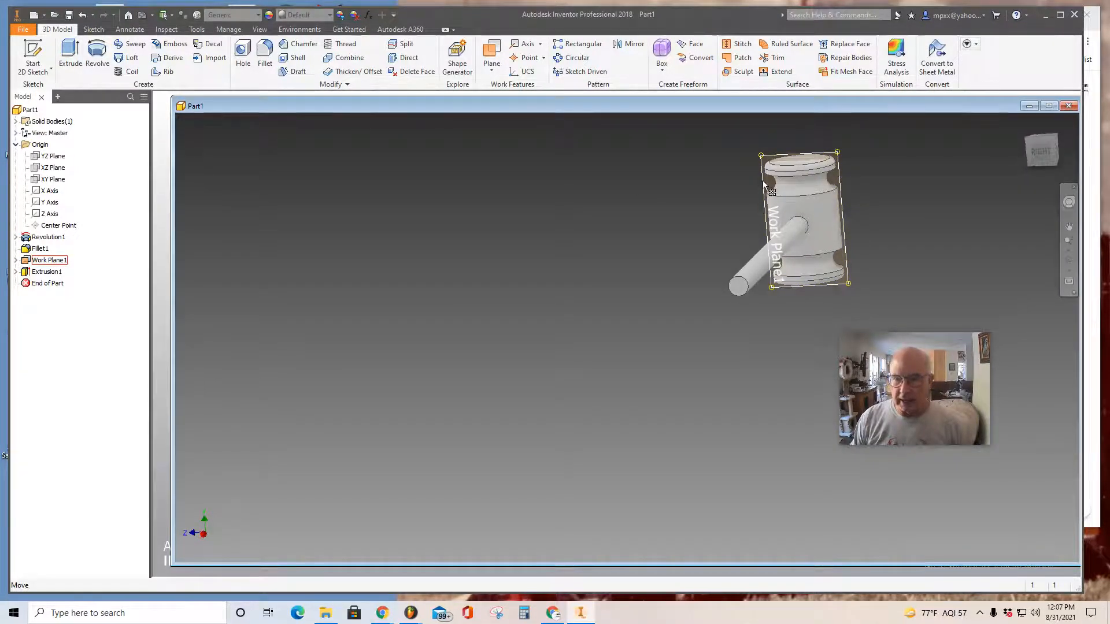
{"action": "right_click", "coordinate": [764, 184]}
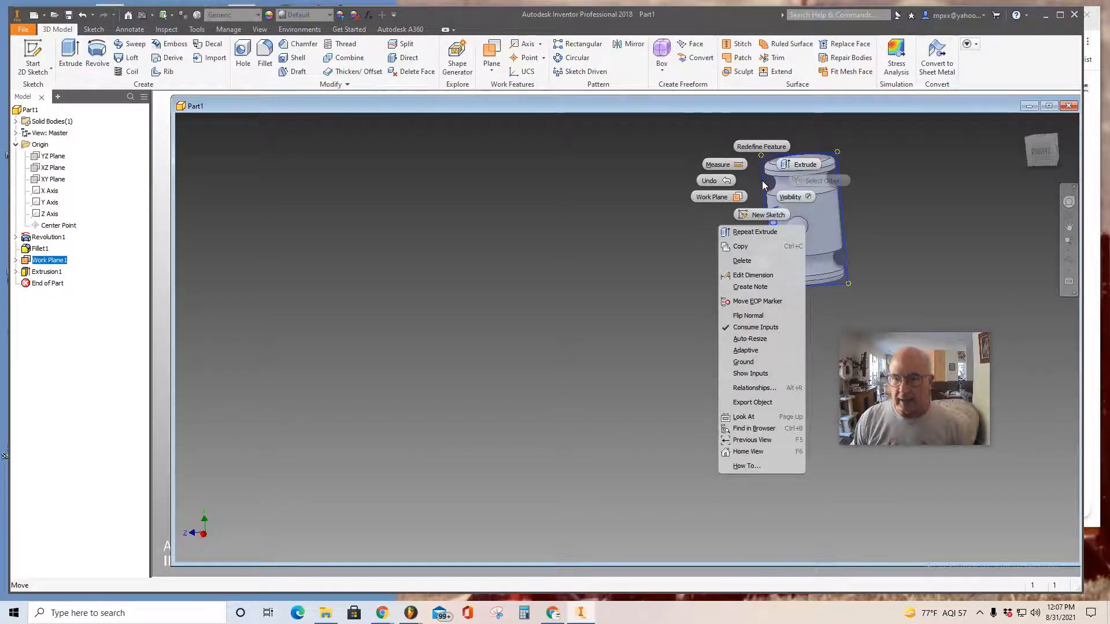
{"action": "left_click", "coordinate": [809, 197]}
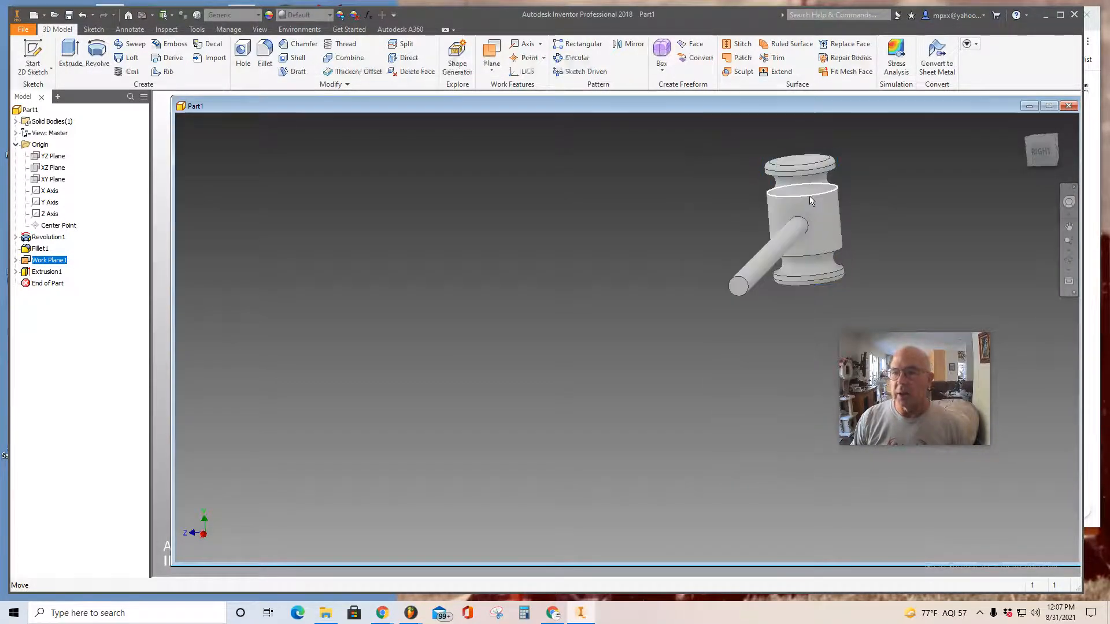
- Try the Glossy - Gold appearance on the whole part and settle on Gold - Metal
{"action": "left_click", "coordinate": [1043, 158]}
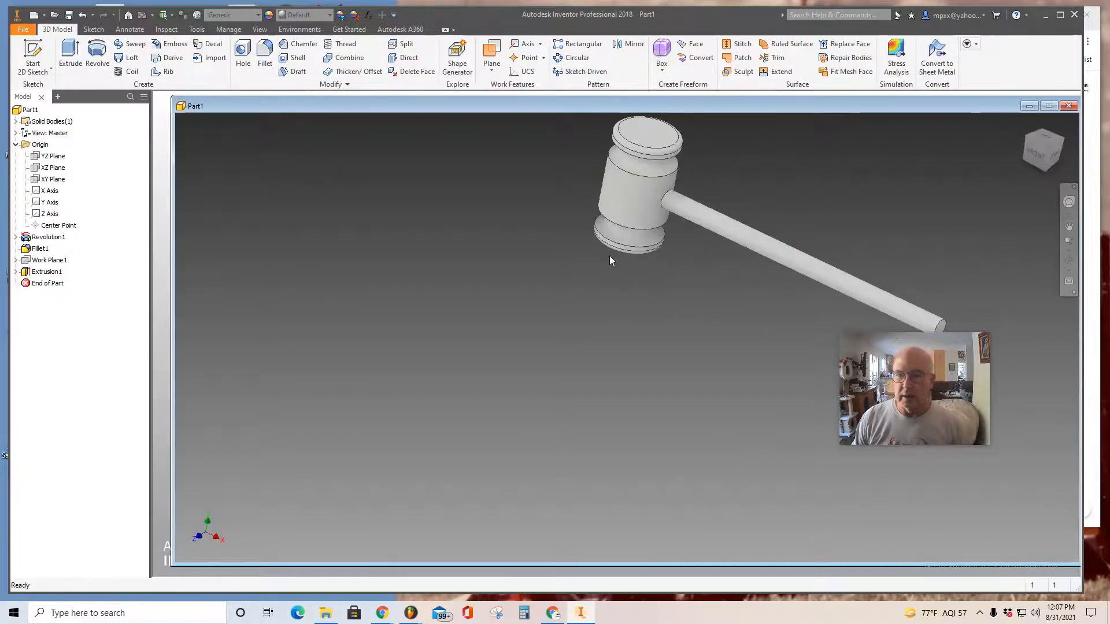
{"action": "middle_click_drag", "start_coordinate": [594, 265], "coordinate": [330, 339]}
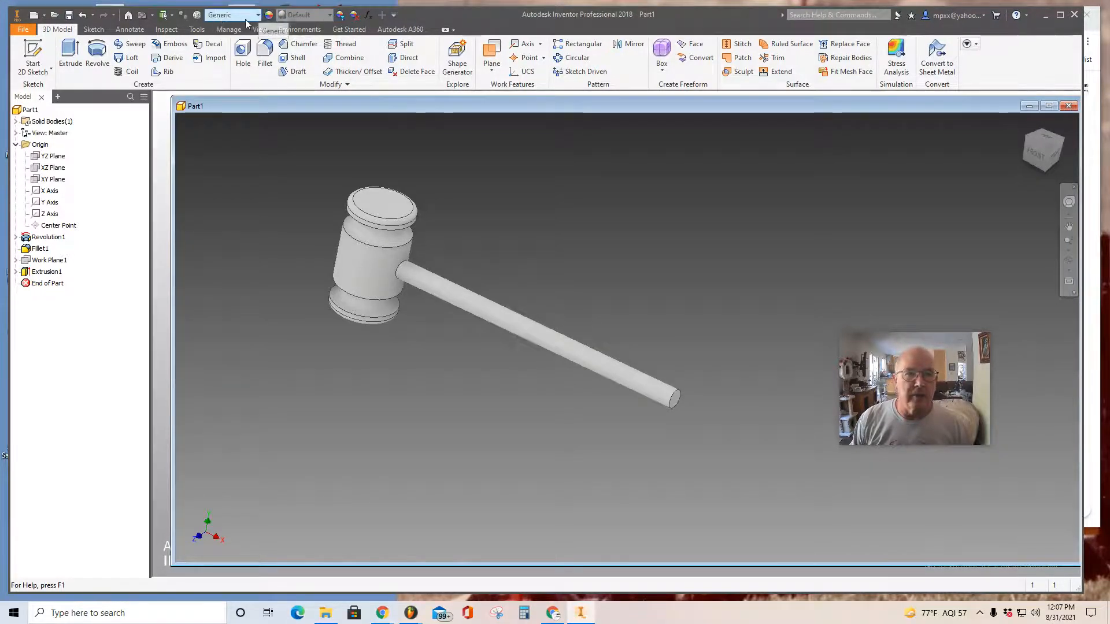
{"action": "left_click", "coordinate": [331, 16]}
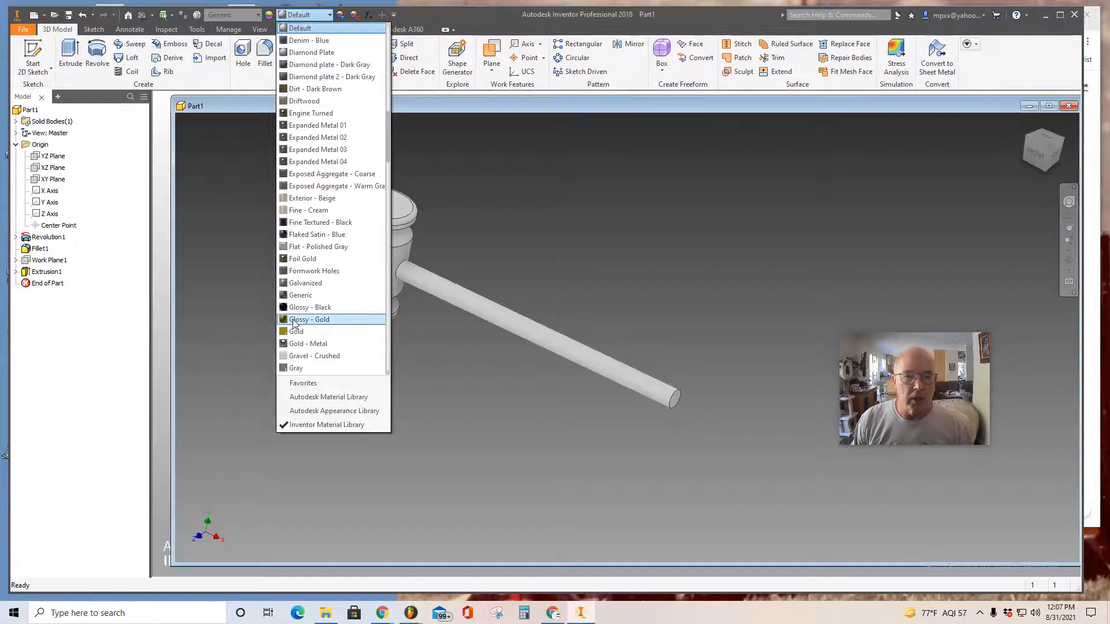
{"action": "left_click", "coordinate": [292, 321]}
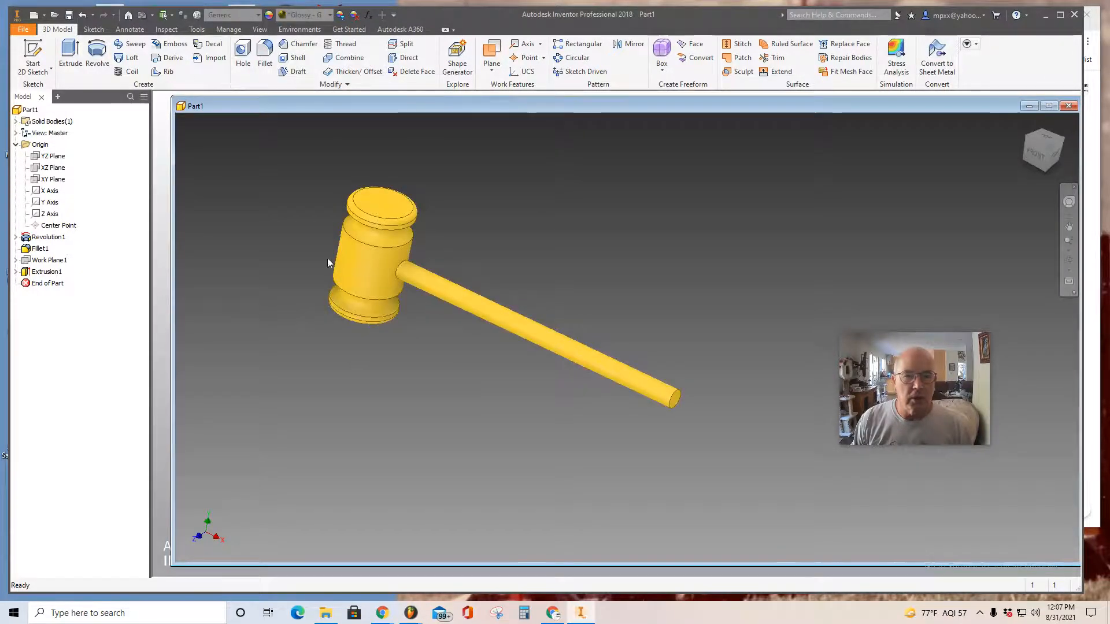
{"action": "left_click", "coordinate": [306, 14]}
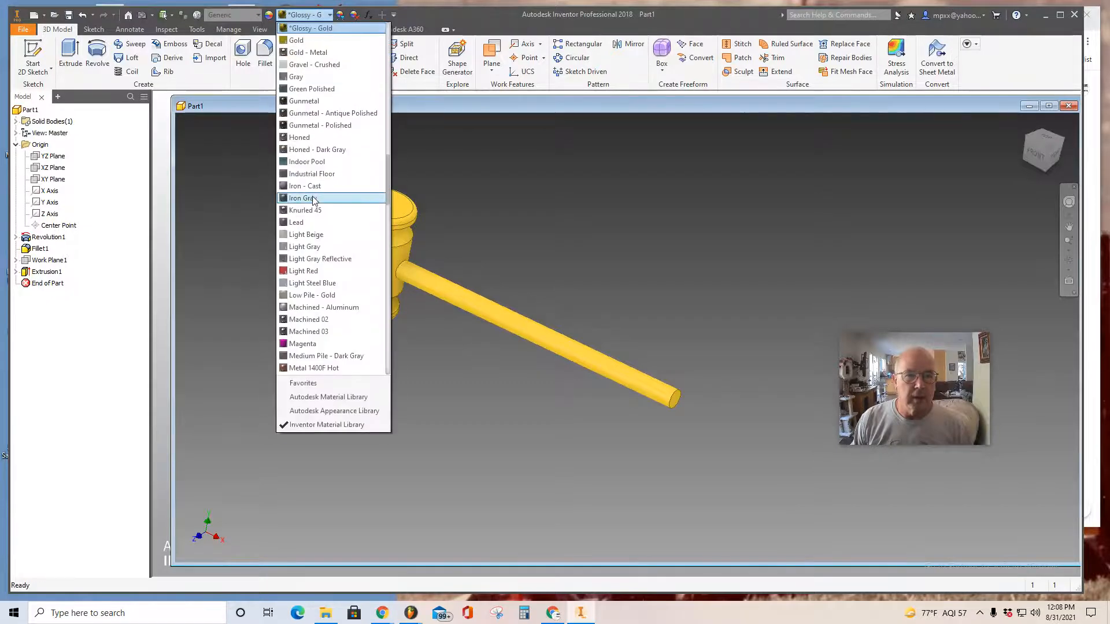
{"action": "left_click", "coordinate": [304, 52]}
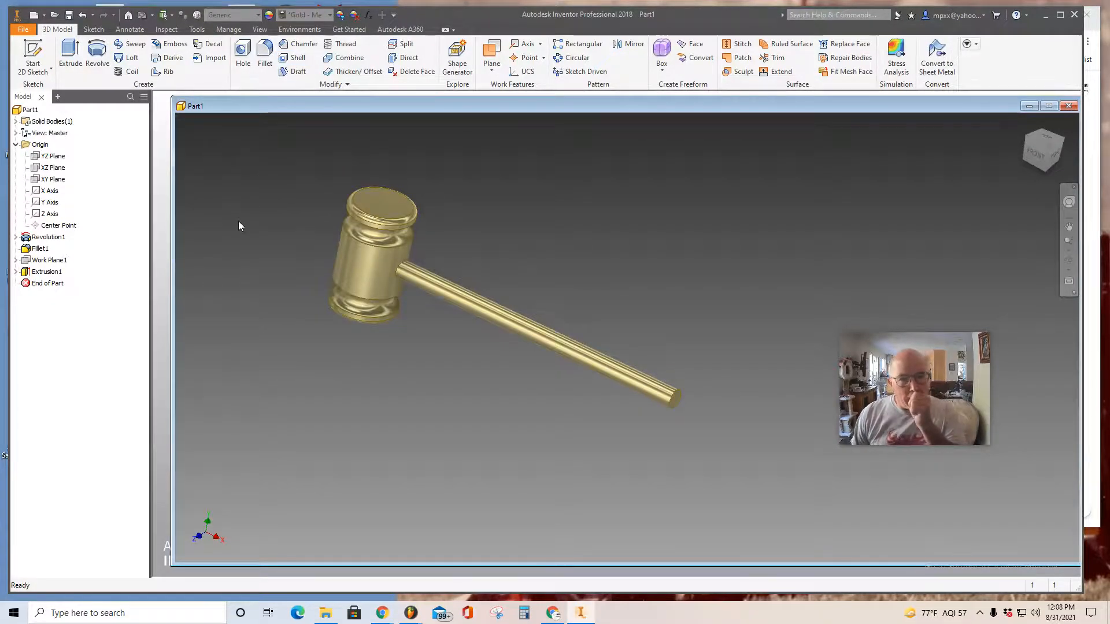
- Fillet the circular edge at the handle's free end with a 0.125 in radius
{"action": "left_click", "coordinate": [265, 54]}
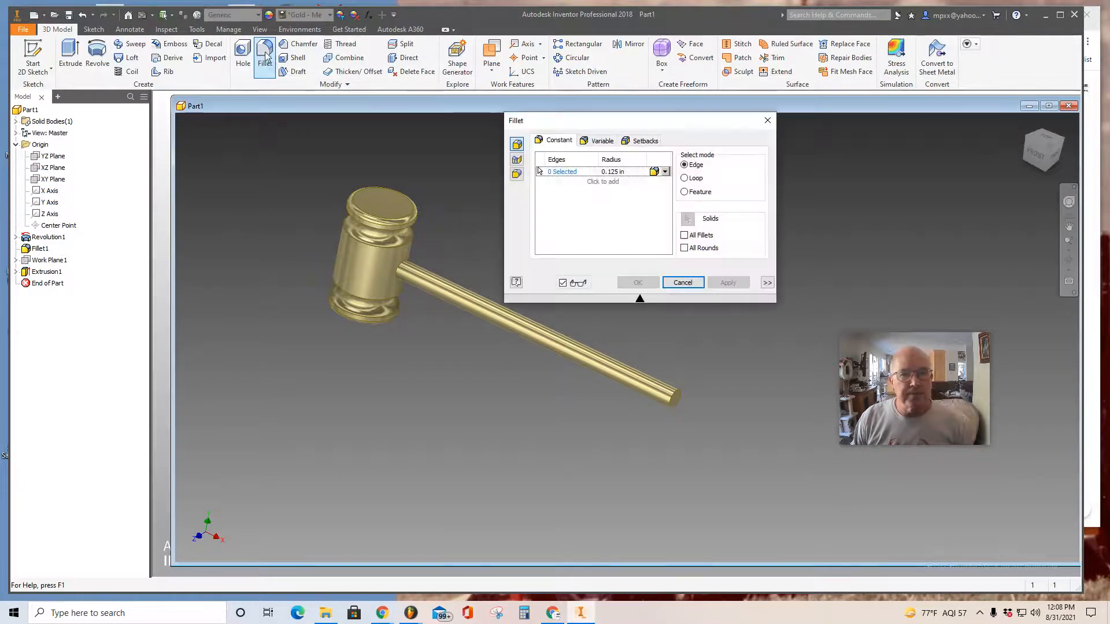
{"action": "left_click", "coordinate": [669, 404]}
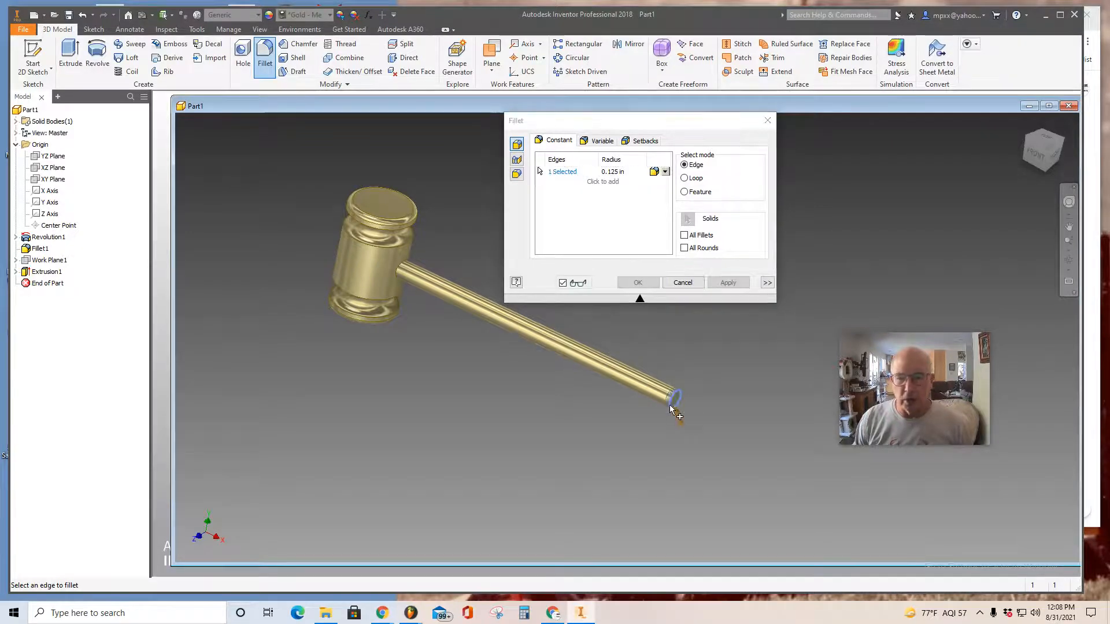
{"action": "left_click", "coordinate": [730, 283]}
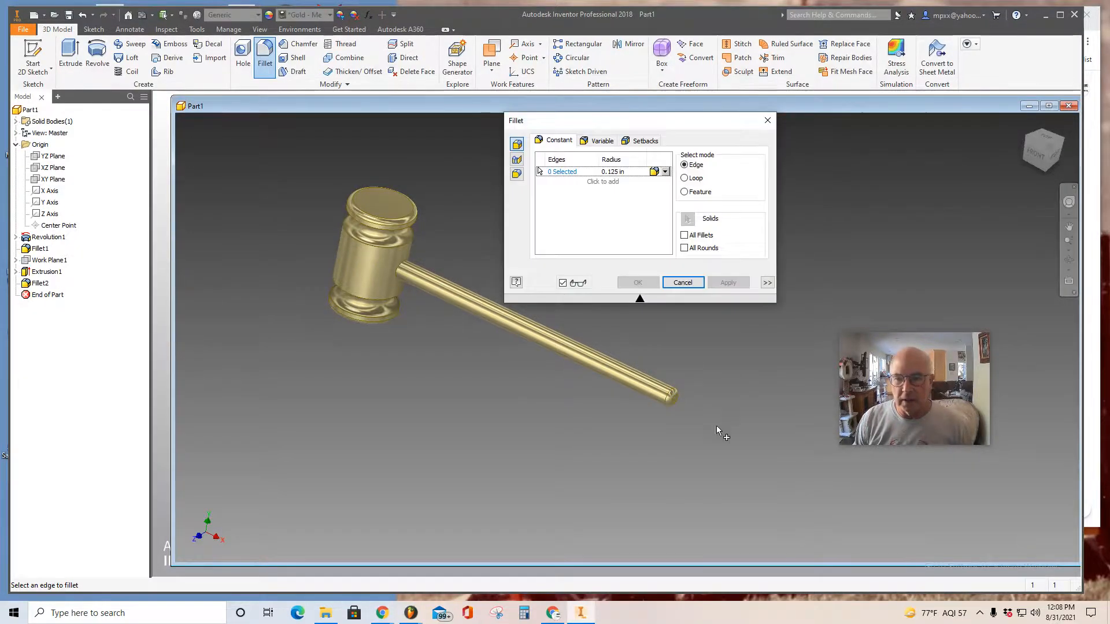
{"action": "left_click", "coordinate": [768, 120]}
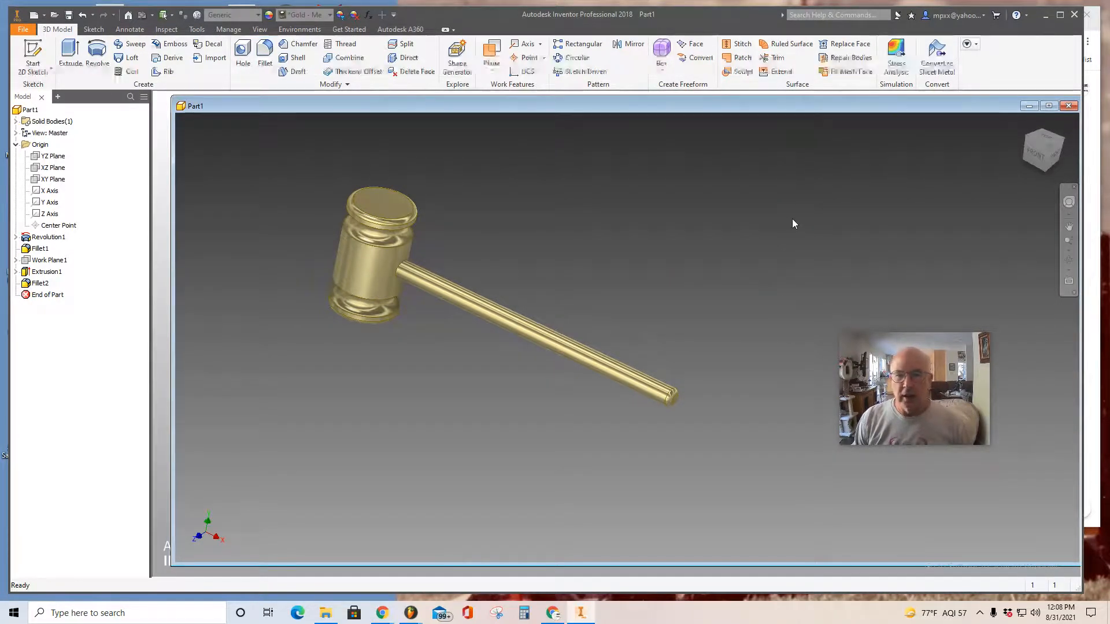
- Save the part as Mallet in the Pegboard Project folder inside Downloads
{"action": "left_click", "coordinate": [22, 30]}
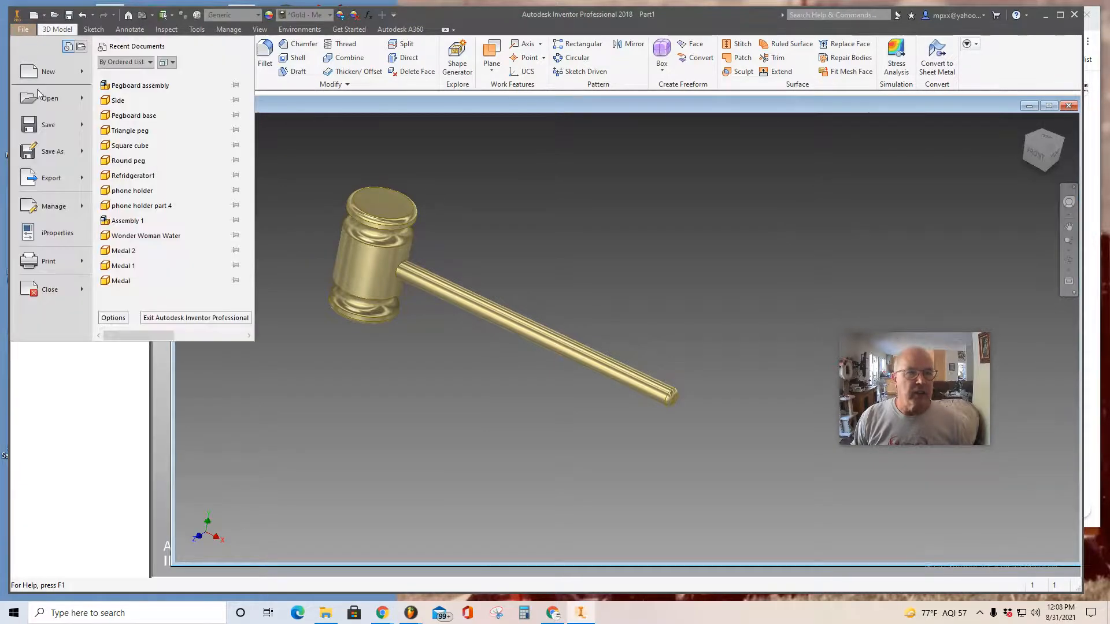
{"action": "left_click", "coordinate": [53, 153]}
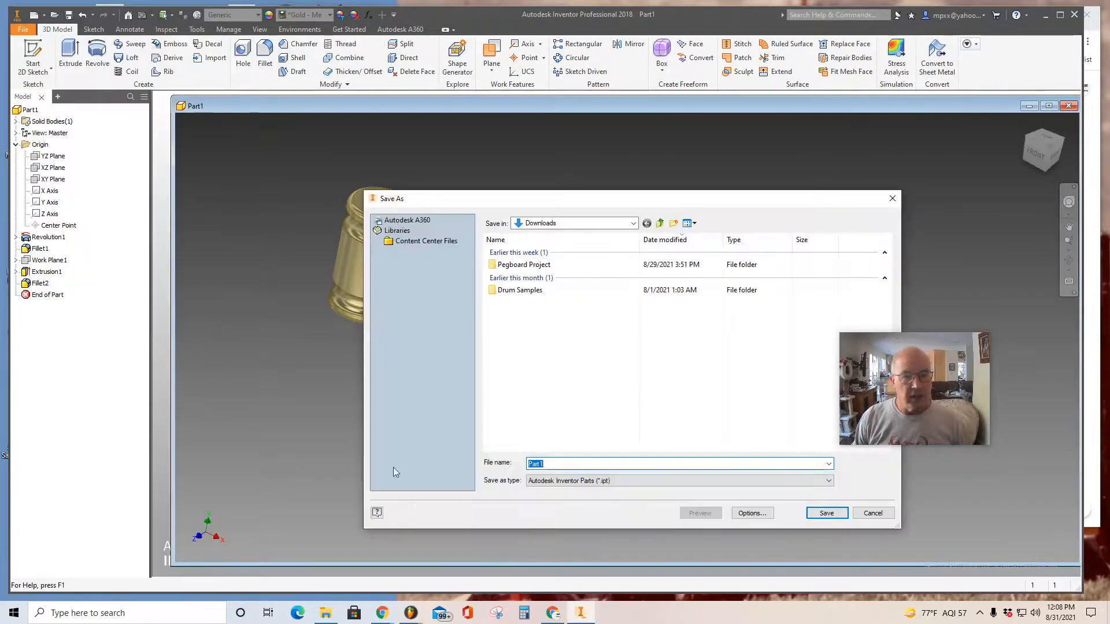
{"action": "double_click", "coordinate": [550, 465]}
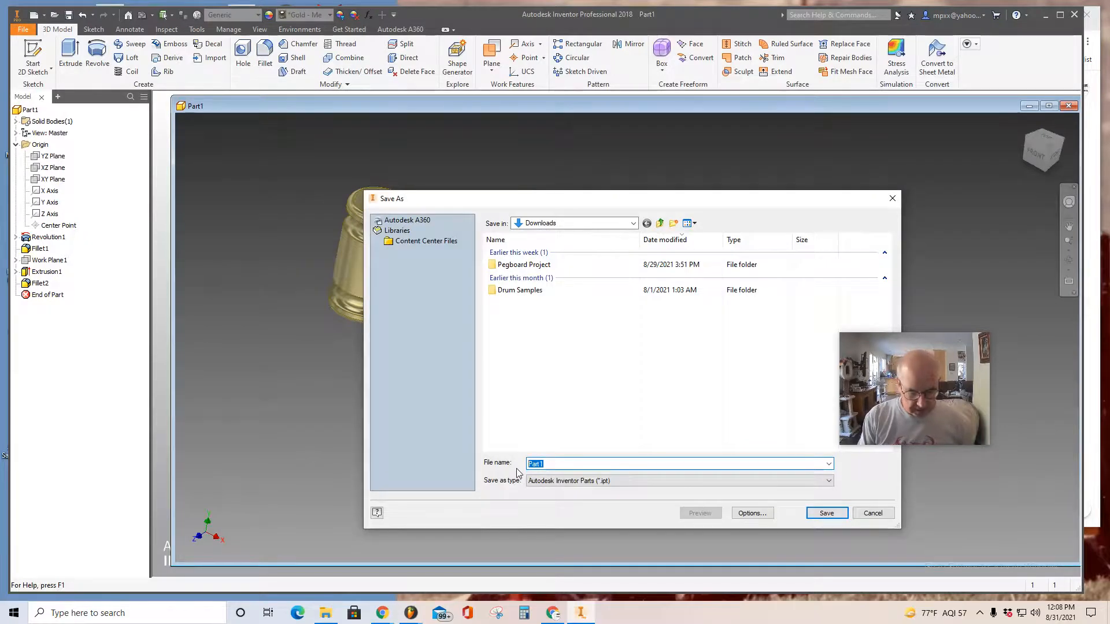
{"action": "type", "text": "Mallet"}
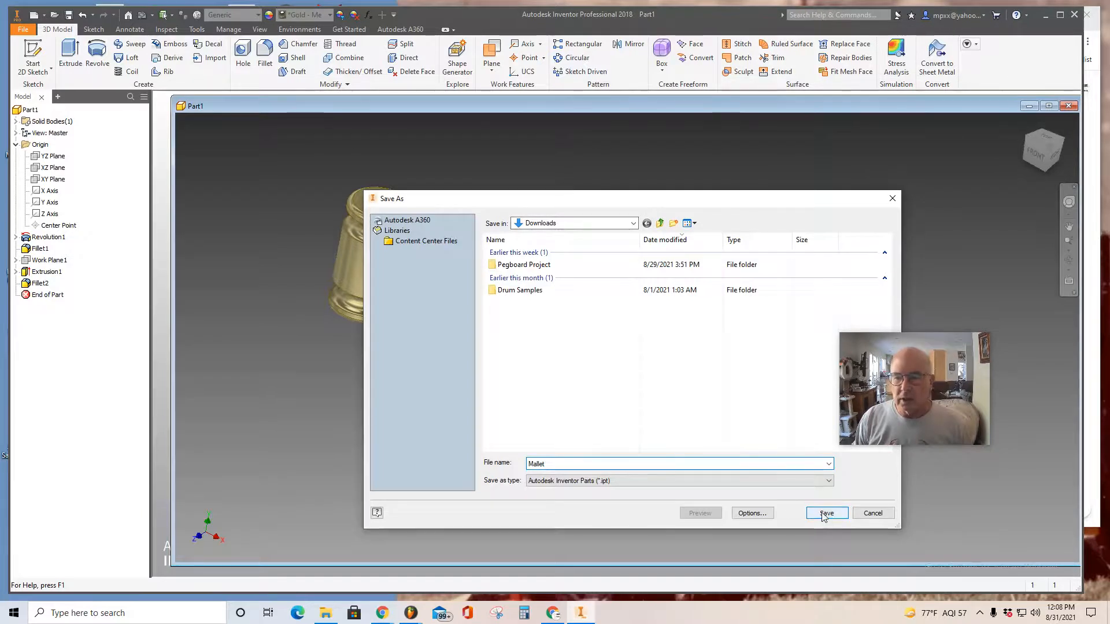
{"action": "double_click", "coordinate": [514, 267]}
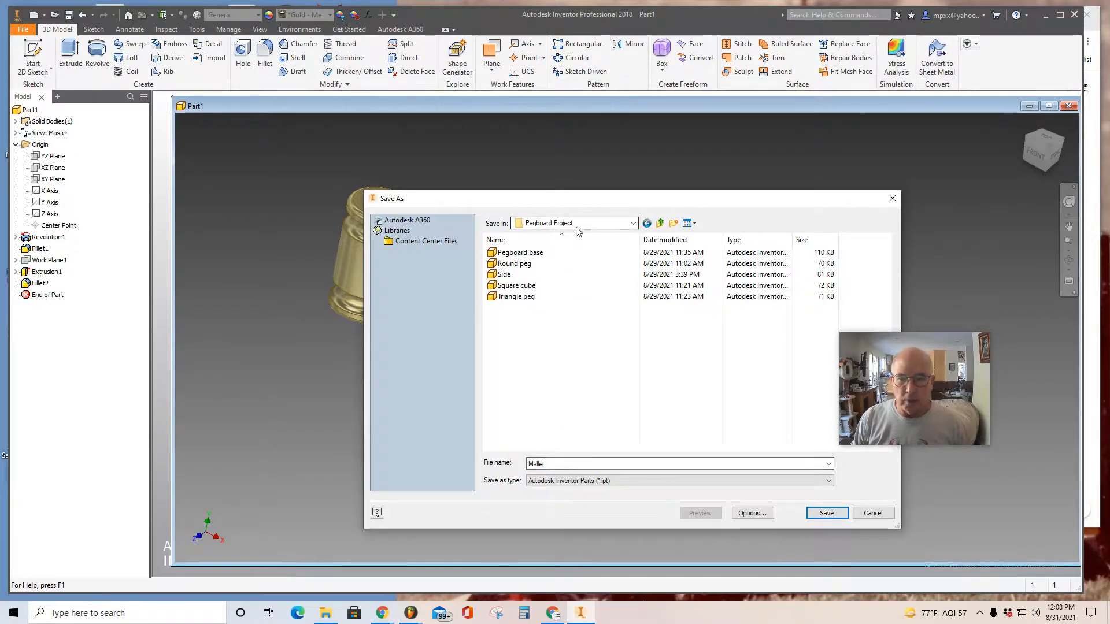
{"action": "left_click", "coordinate": [827, 514]}
- Export the part's home view as the PNG image Mallet.png to the Downloads folder
{"action": "key", "text": "F6"}
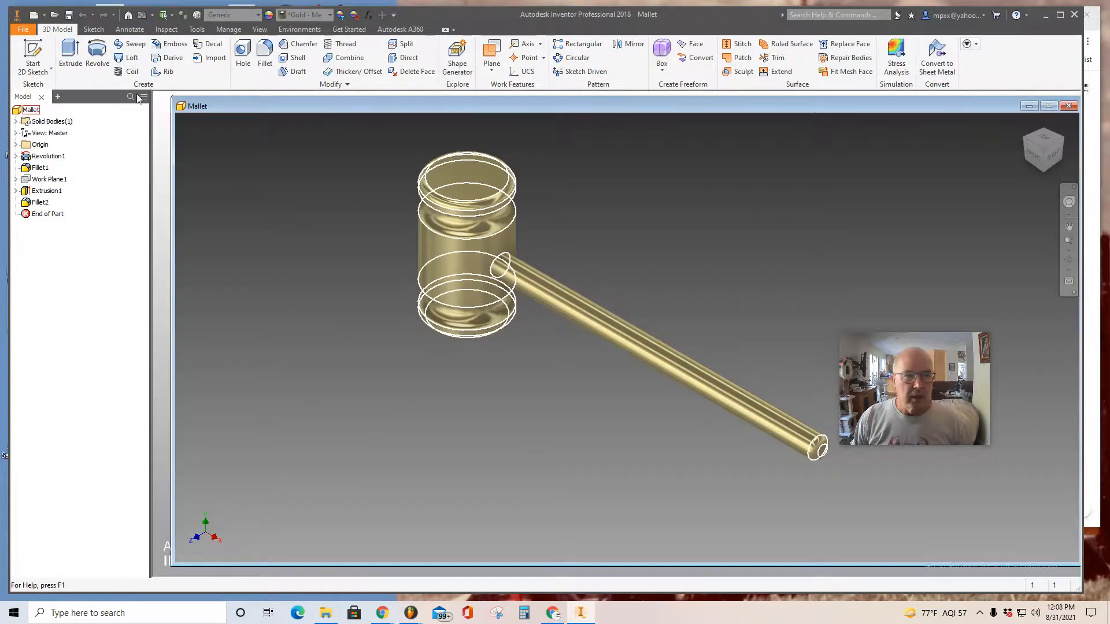
{"action": "middle_click_drag", "start_coordinate": [473, 403], "coordinate": [416, 431]}
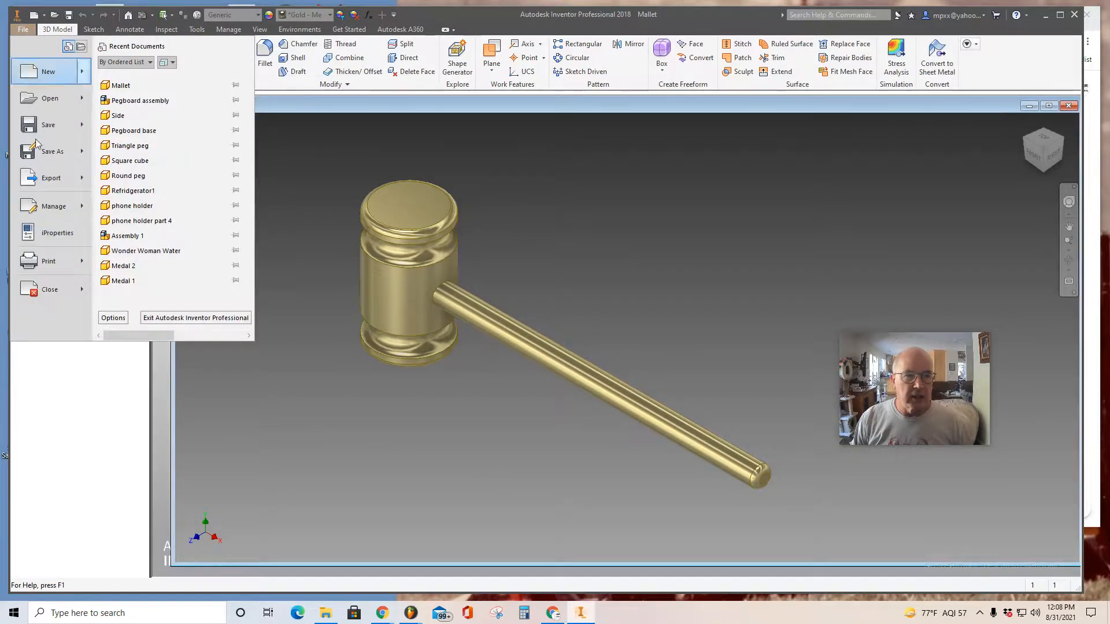
{"action": "mouse_move", "coordinate": [51, 178]}
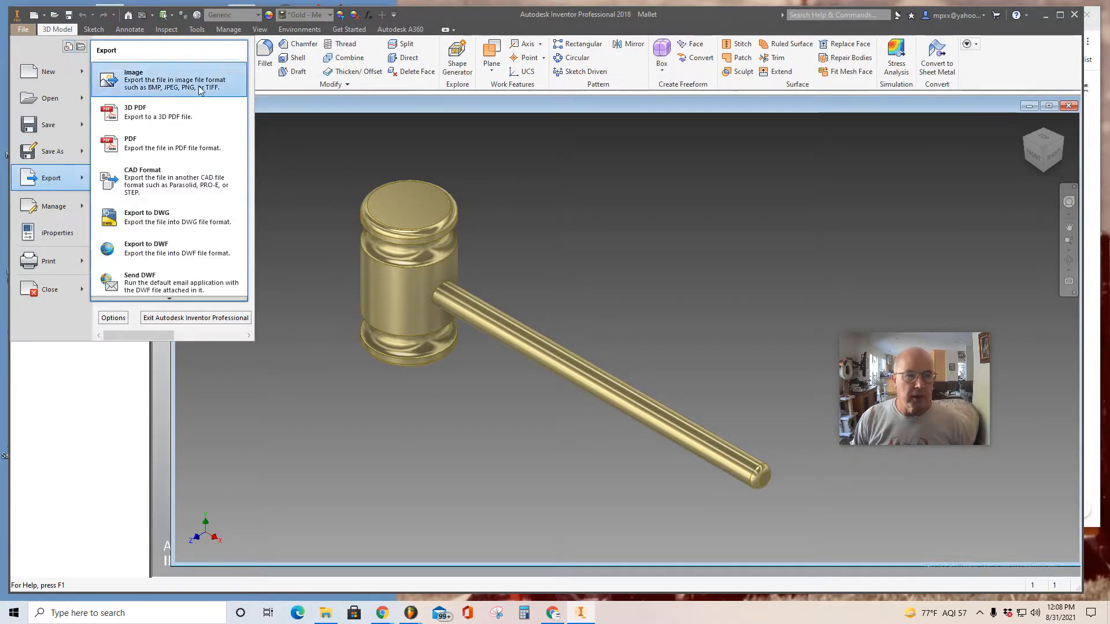
{"action": "left_click", "coordinate": [168, 80]}
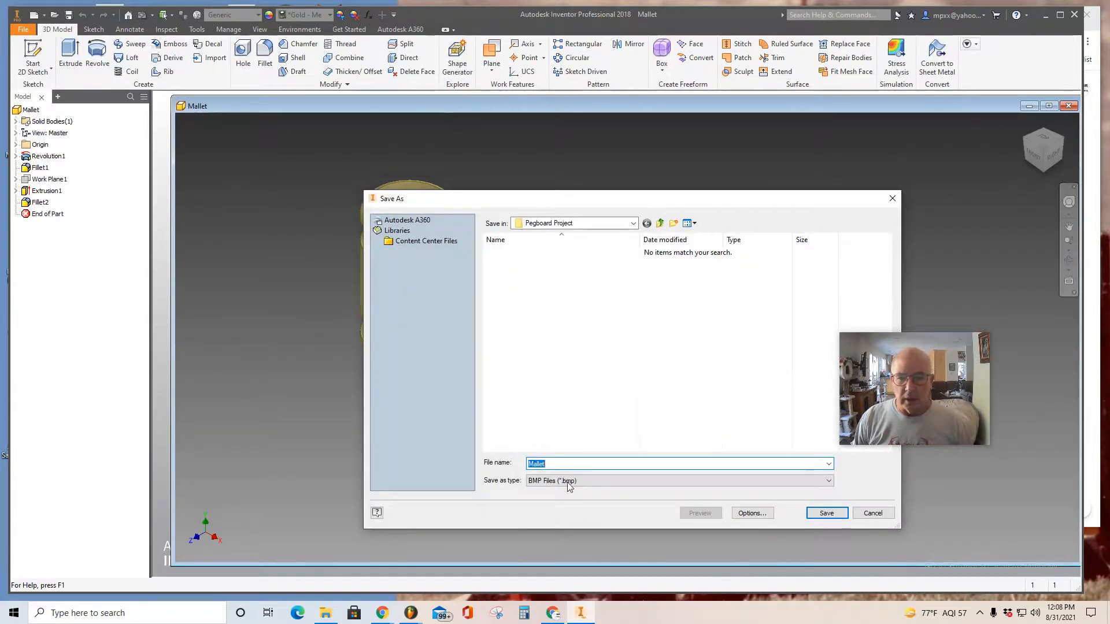
{"action": "left_click", "coordinate": [579, 488]}
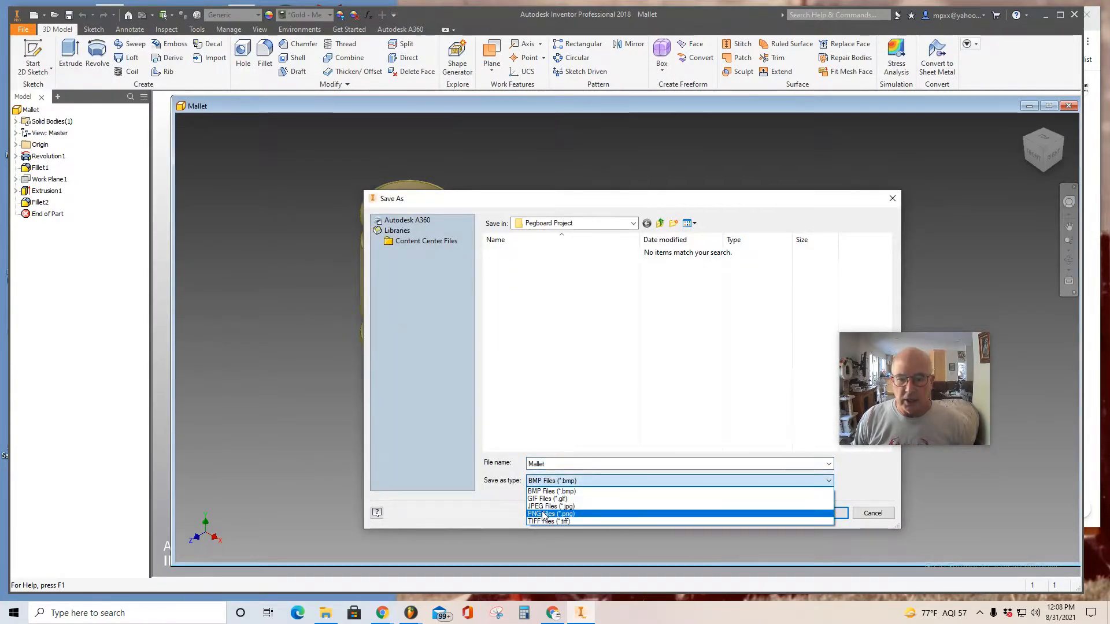
{"action": "left_click", "coordinate": [543, 515]}
{"action": "left_click", "coordinate": [634, 224]}
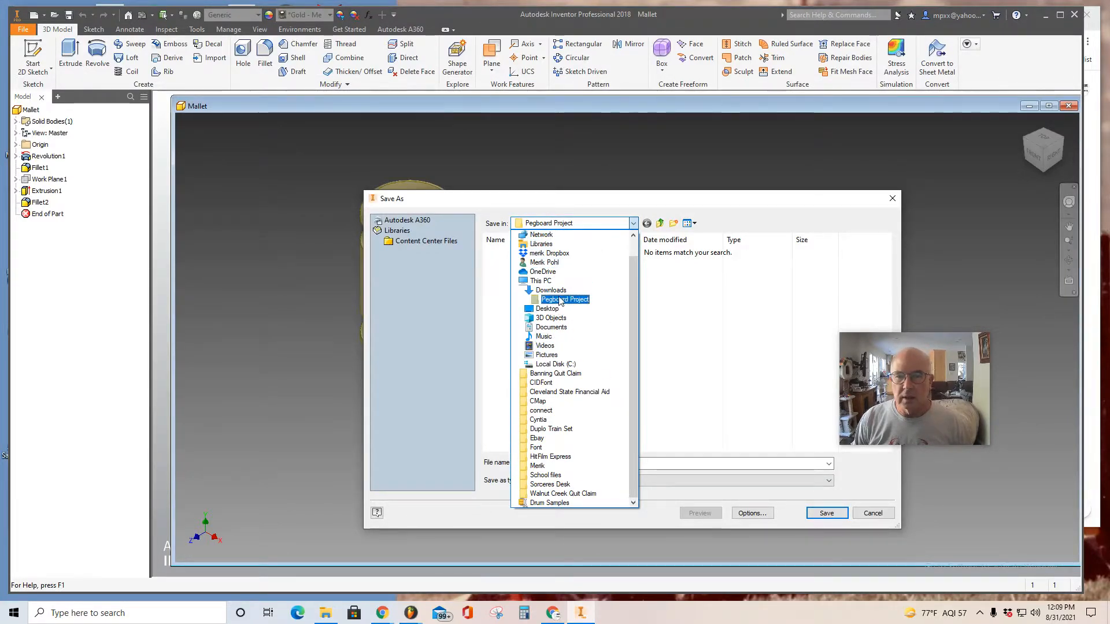
{"action": "left_click", "coordinate": [551, 290]}
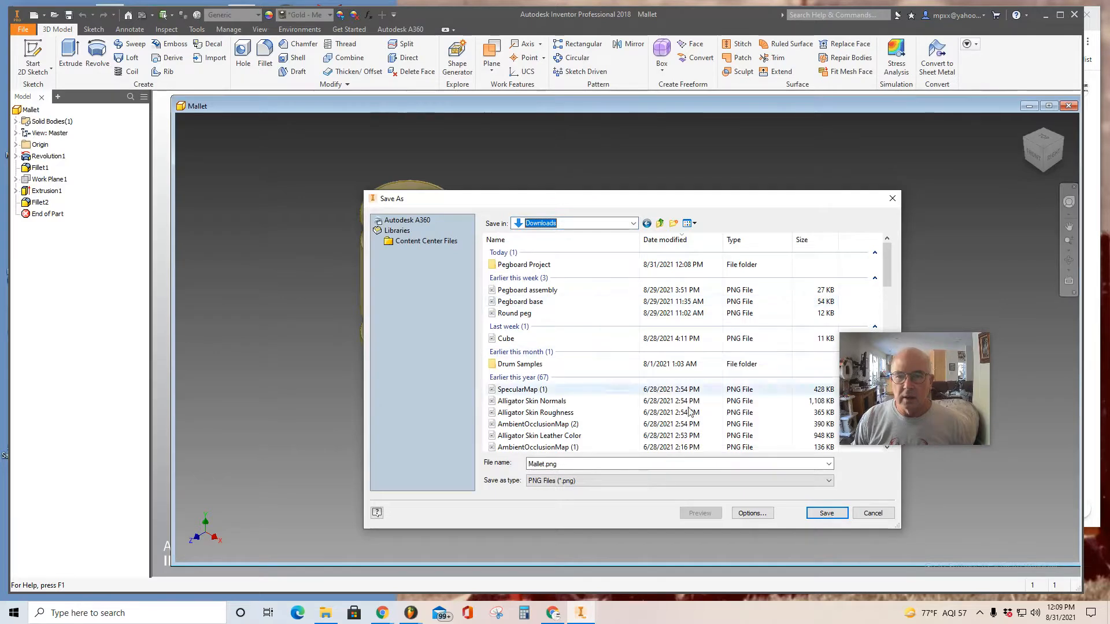
{"action": "left_click", "coordinate": [827, 514]}
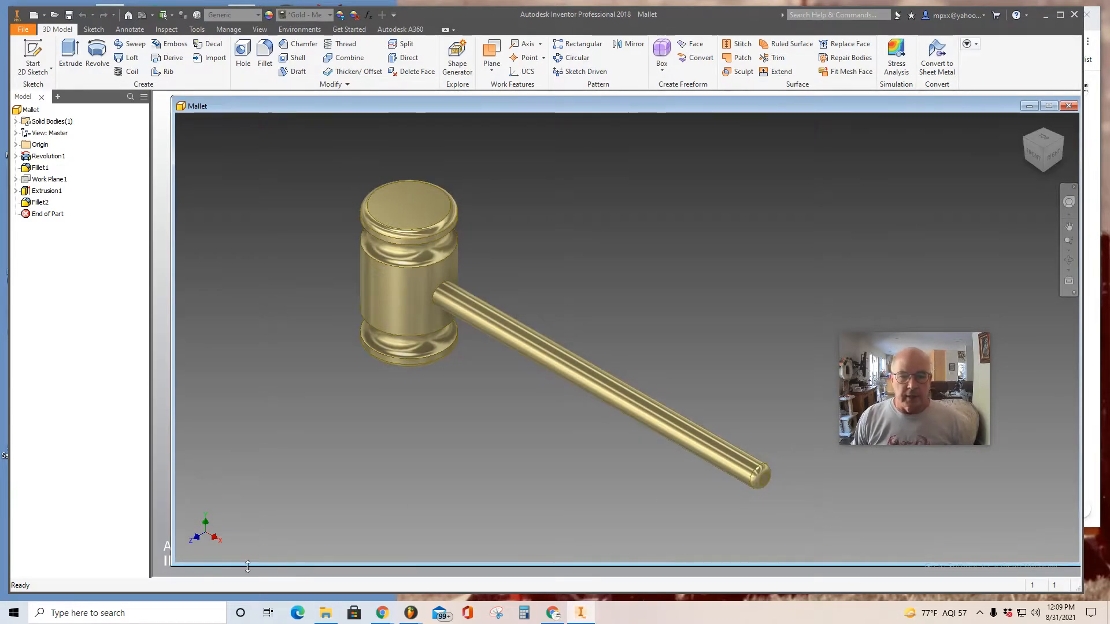
- Switch to File Explorer and open the exported Mallet image from the Downloads folder
{"action": "mouse_move", "coordinate": [326, 617]}
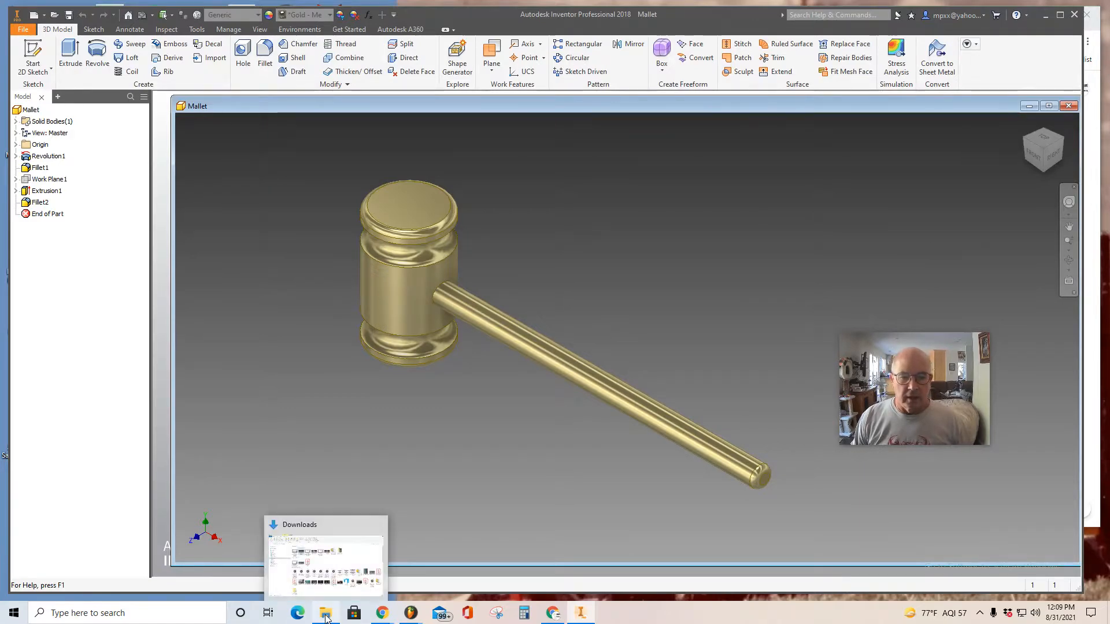
{"action": "left_click", "coordinate": [325, 617]}
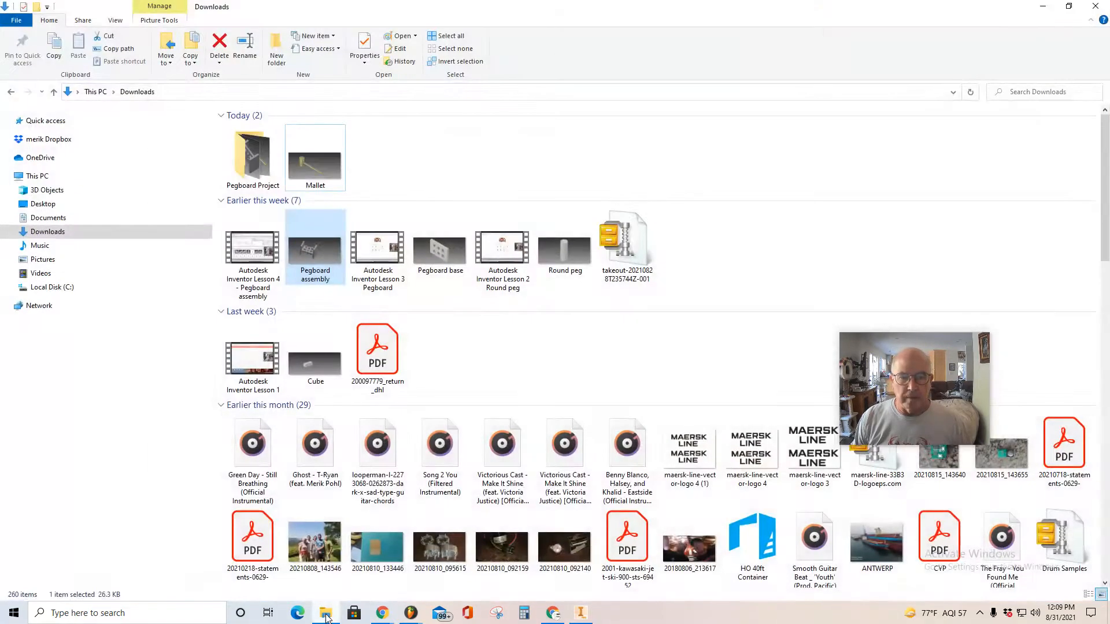
{"action": "double_click", "coordinate": [311, 168]}
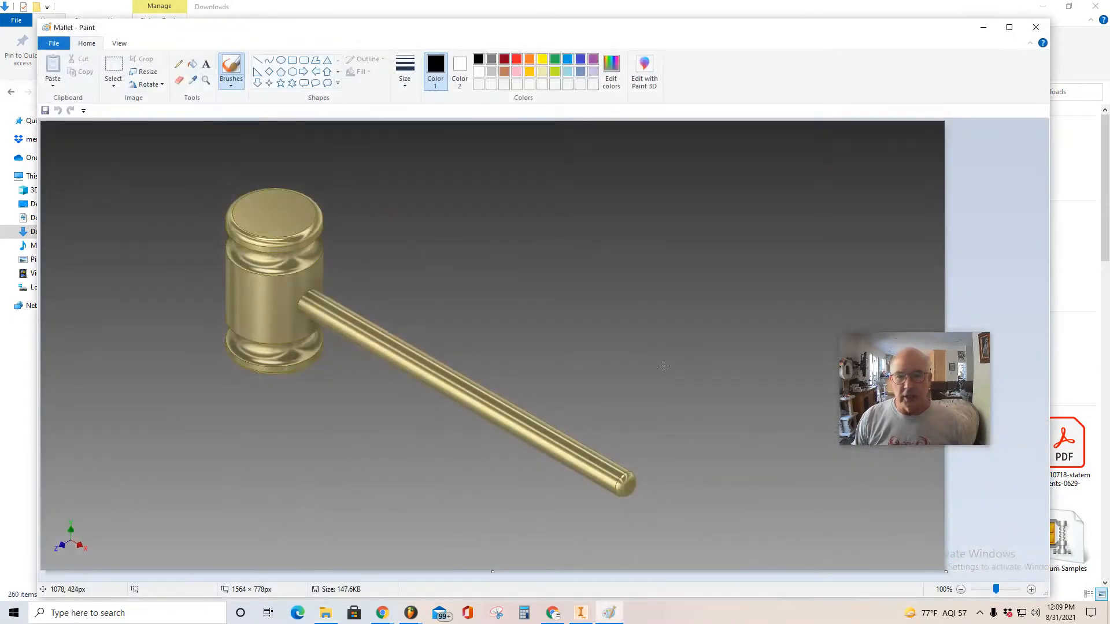